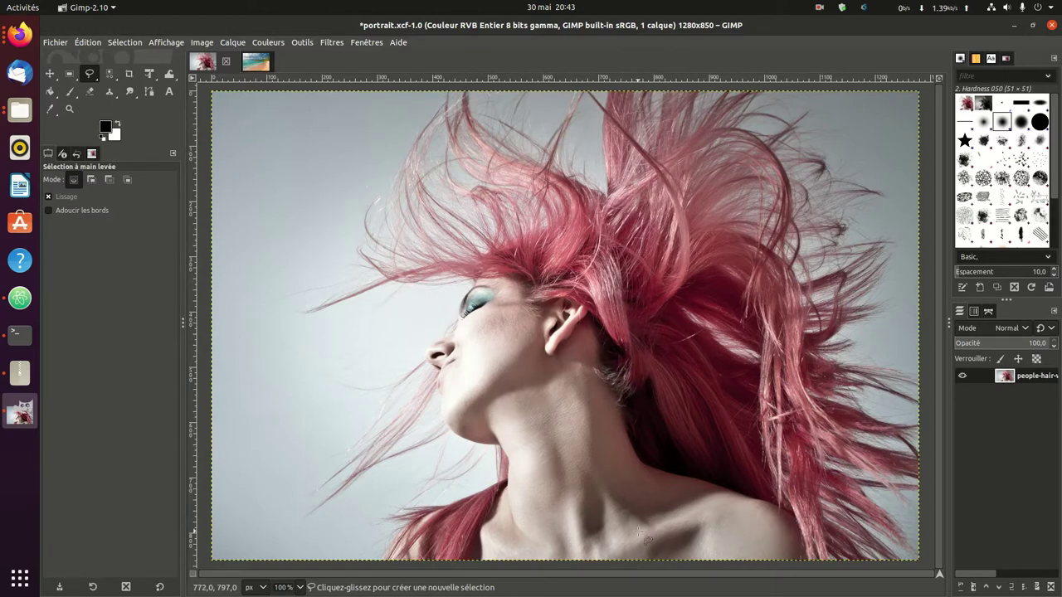
Glance at the beach photo, return to the portrait, pick Foreground Select and begin outlining.
{"action": "key", "text": "alt+2"}
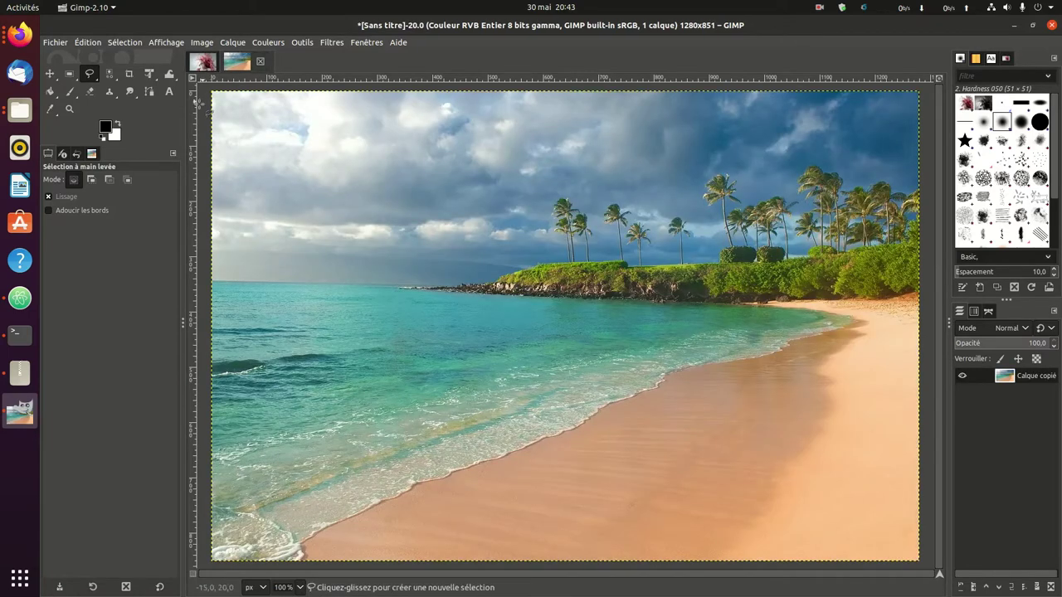
{"action": "key", "text": "alt+1"}
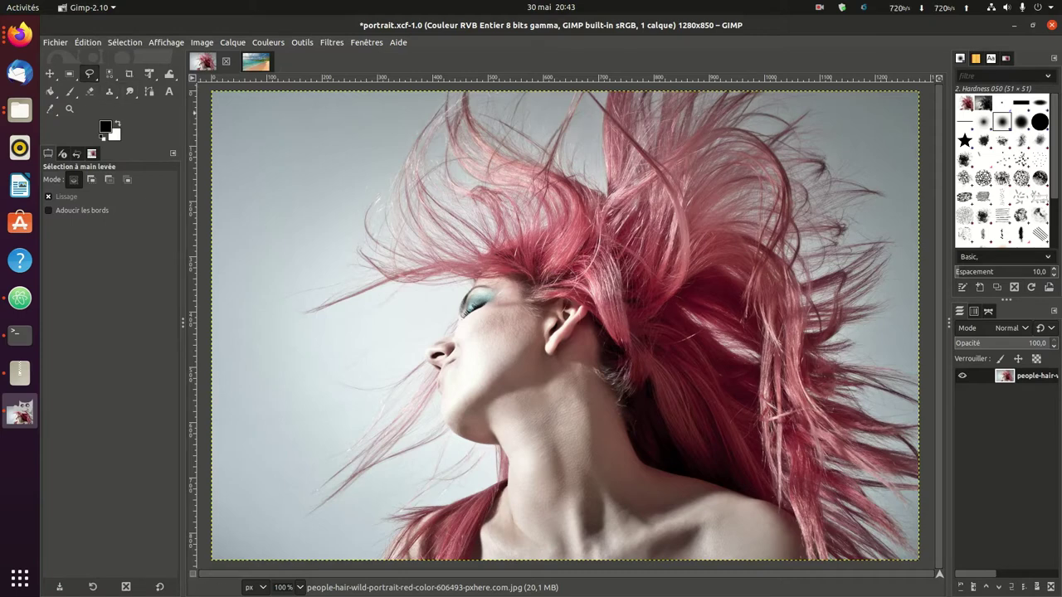
{"action": "left_click", "coordinate": [89, 74]}
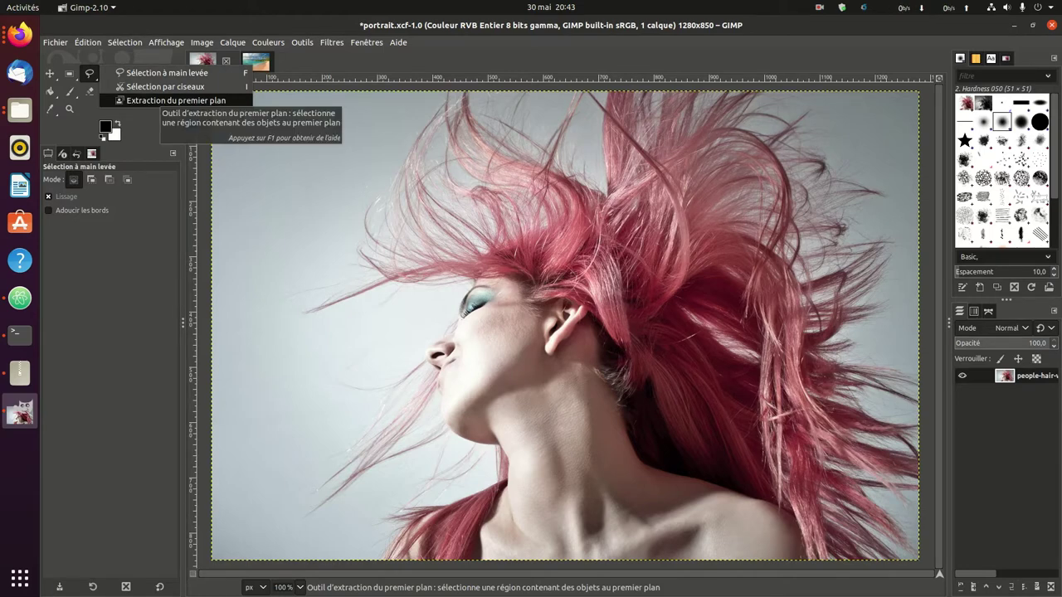
{"action": "left_click", "coordinate": [157, 101]}
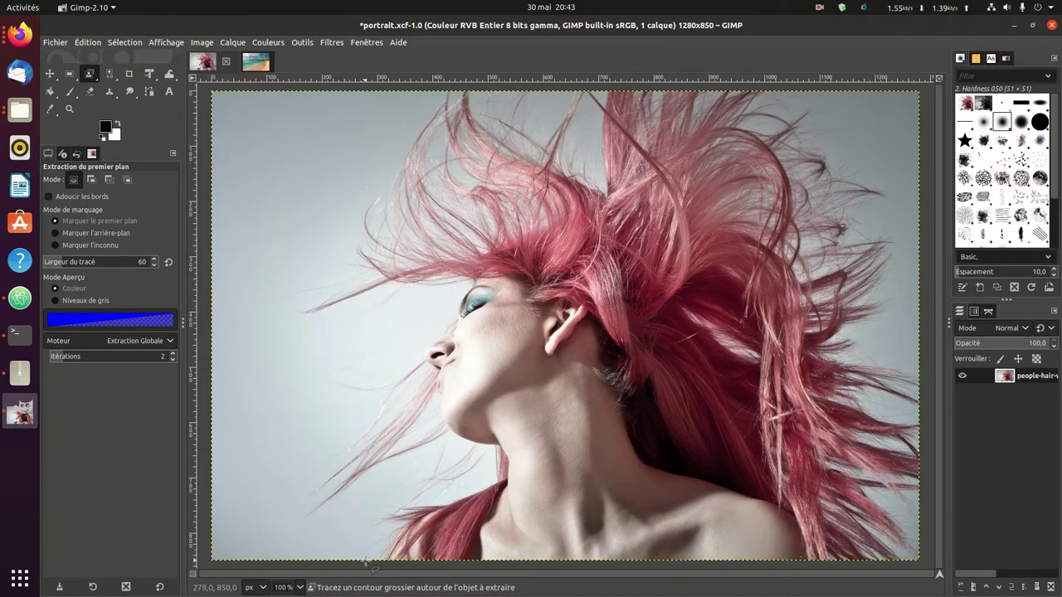
{"action": "left_click", "coordinate": [365, 562]}
Trace the rough outline from bottom left, over the hair top, down the right, back to start.
{"action": "mouse_move", "coordinate": [380, 511]}
{"action": "left_mouse_down"}
{"action": "mouse_move", "coordinate": [354, 424]}
{"action": "mouse_move", "coordinate": [434, 317]}
{"action": "mouse_move", "coordinate": [317, 336]}
{"action": "mouse_move", "coordinate": [304, 281]}
{"action": "left_mouse_up"}
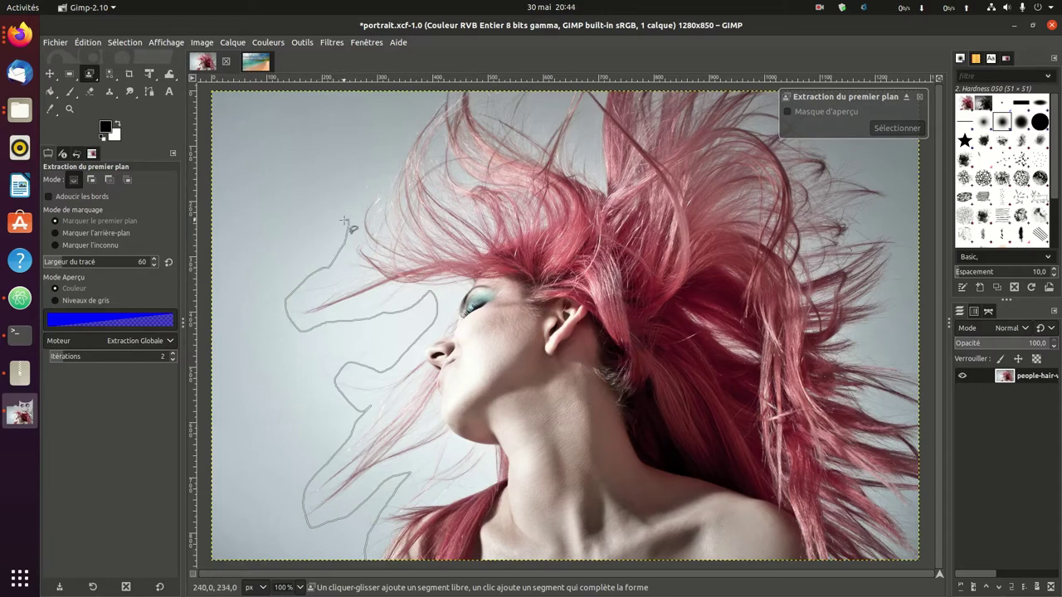
{"action": "left_click_drag", "start_coordinate": [343, 220], "coordinate": [385, 169]}
{"action": "mouse_move", "coordinate": [595, 63]}
{"action": "left_mouse_down"}
{"action": "mouse_move", "coordinate": [759, 86]}
{"action": "mouse_move", "coordinate": [836, 137]}
{"action": "left_mouse_up"}
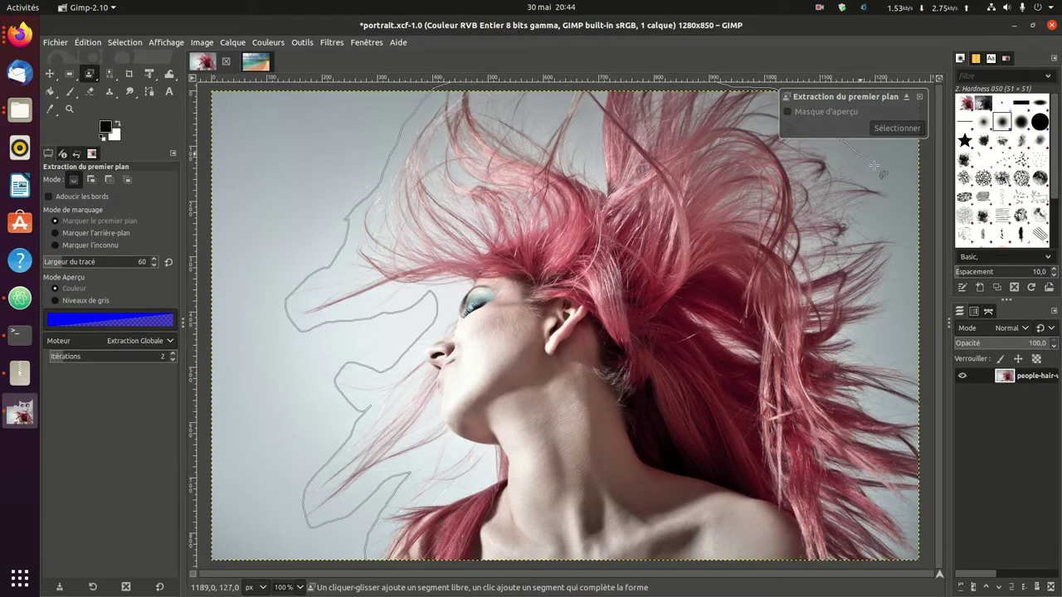
{"action": "mouse_move", "coordinate": [875, 166]}
{"action": "left_mouse_down"}
{"action": "mouse_move", "coordinate": [899, 215]}
{"action": "mouse_move", "coordinate": [902, 264]}
{"action": "left_mouse_up"}
{"action": "left_click_drag", "start_coordinate": [893, 321], "coordinate": [872, 343]}
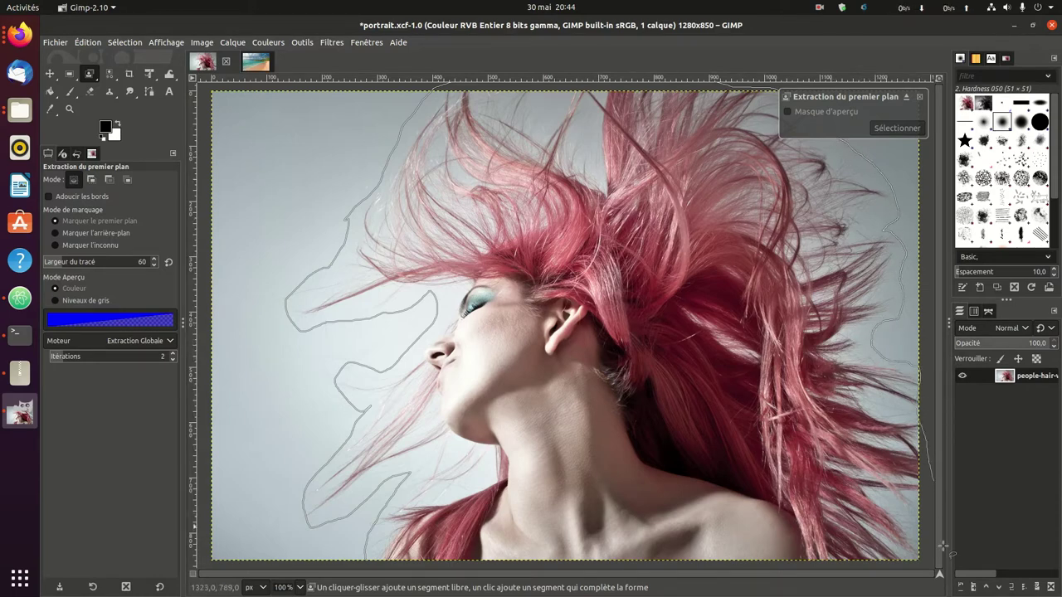
{"action": "left_click_drag", "start_coordinate": [943, 545], "coordinate": [870, 566]}
{"action": "left_click_drag", "start_coordinate": [734, 569], "coordinate": [627, 576]}
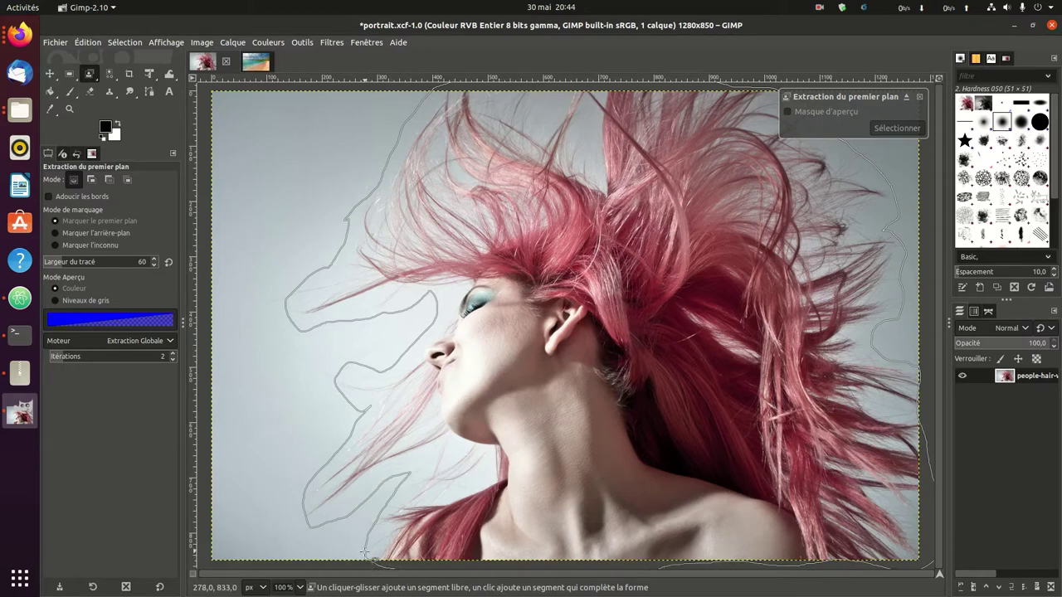
{"action": "left_click_drag", "start_coordinate": [362, 550], "coordinate": [363, 553]}
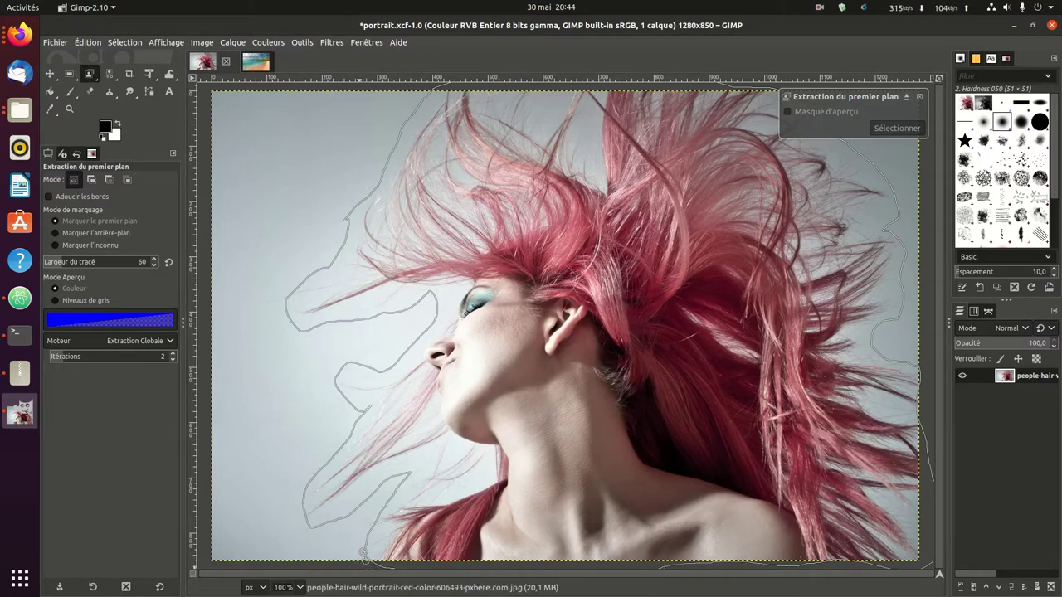
Create the extraction mask and paint a foreground stroke over the hair from head to neck.
{"action": "key", "text": "Return"}
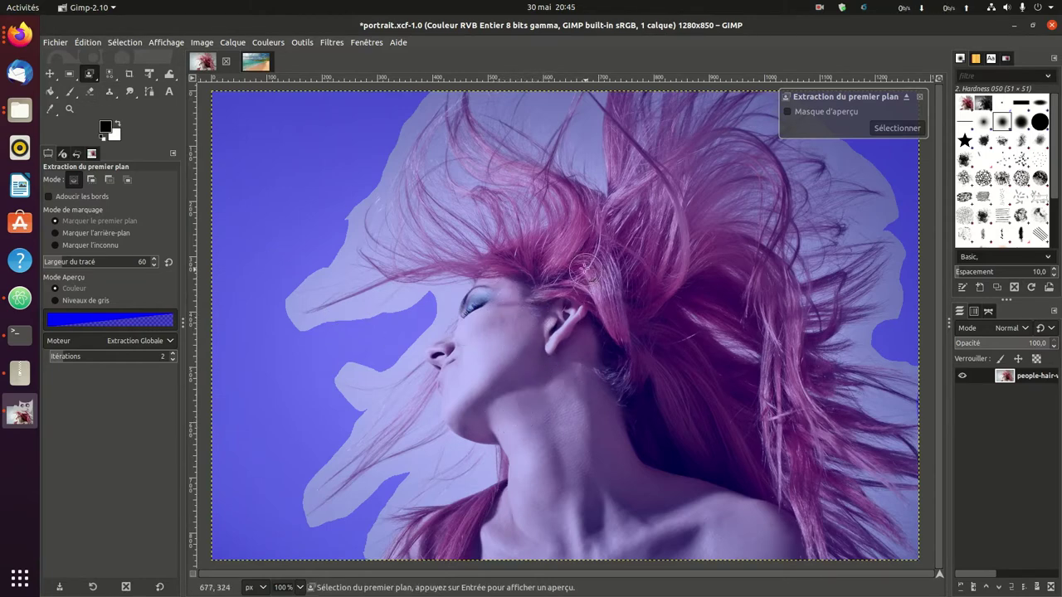
{"action": "mouse_move", "coordinate": [584, 263]}
{"action": "left_mouse_down"}
{"action": "mouse_move", "coordinate": [605, 443]}
{"action": "mouse_move", "coordinate": [679, 556]}
{"action": "mouse_move", "coordinate": [763, 503]}
{"action": "mouse_move", "coordinate": [624, 303]}
{"action": "mouse_move", "coordinate": [628, 238]}
{"action": "mouse_move", "coordinate": [647, 208]}
{"action": "mouse_move", "coordinate": [664, 288]}
{"action": "mouse_move", "coordinate": [585, 227]}
{"action": "mouse_move", "coordinate": [522, 265]}
{"action": "mouse_move", "coordinate": [516, 344]}
{"action": "mouse_move", "coordinate": [500, 307]}
{"action": "mouse_move", "coordinate": [473, 332]}
{"action": "mouse_move", "coordinate": [470, 368]}
{"action": "mouse_move", "coordinate": [517, 434]}
{"action": "mouse_move", "coordinate": [504, 516]}
{"action": "mouse_move", "coordinate": [452, 543]}
{"action": "mouse_move", "coordinate": [540, 540]}
{"action": "mouse_move", "coordinate": [591, 490]}
{"action": "mouse_move", "coordinate": [636, 550]}
{"action": "mouse_move", "coordinate": [600, 505]}
{"action": "mouse_move", "coordinate": [537, 542]}
{"action": "mouse_move", "coordinate": [561, 490]}
{"action": "mouse_move", "coordinate": [550, 427]}
{"action": "mouse_move", "coordinate": [557, 386]}
{"action": "left_mouse_up"}
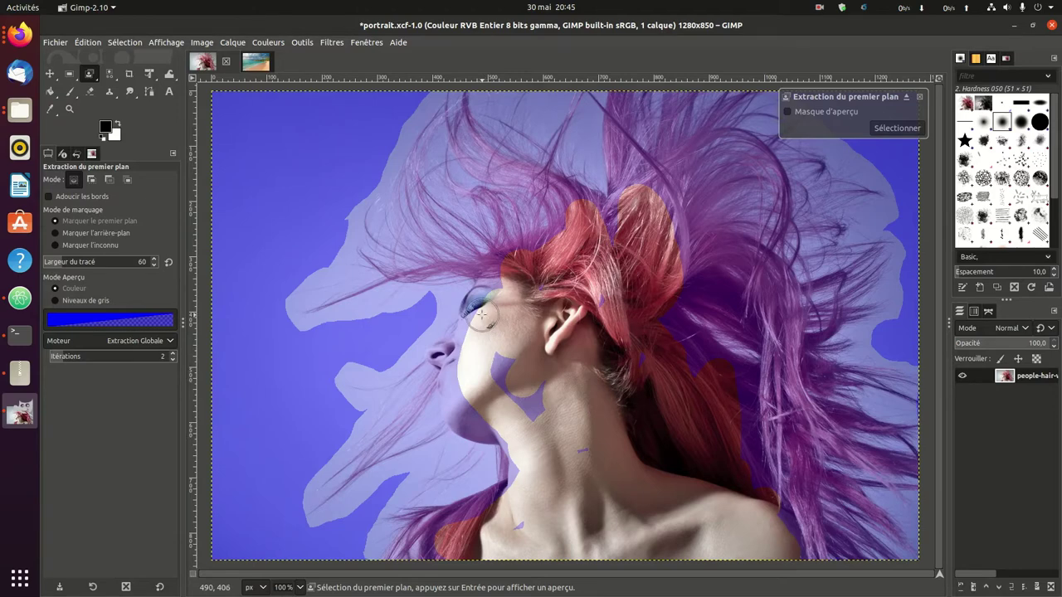
Zoom in and mark the eye area and face as foreground, undoing the nose stroke.
{"action": "scroll", "coordinate": [485, 318], "scroll_direction": "up", "scroll_amount": 1}
{"action": "scroll", "coordinate": [486, 315], "scroll_direction": "up", "scroll_amount": 1}
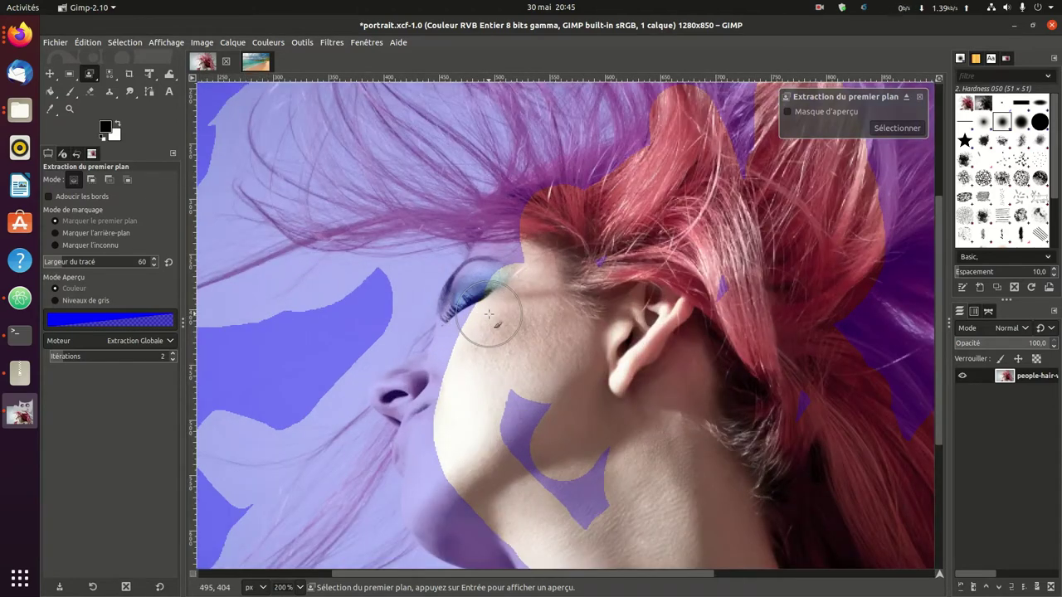
{"action": "mouse_move", "coordinate": [475, 313]}
{"action": "left_mouse_down"}
{"action": "mouse_move", "coordinate": [502, 274]}
{"action": "mouse_move", "coordinate": [502, 246]}
{"action": "mouse_move", "coordinate": [560, 316]}
{"action": "mouse_move", "coordinate": [497, 343]}
{"action": "mouse_move", "coordinate": [433, 397]}
{"action": "left_mouse_up"}
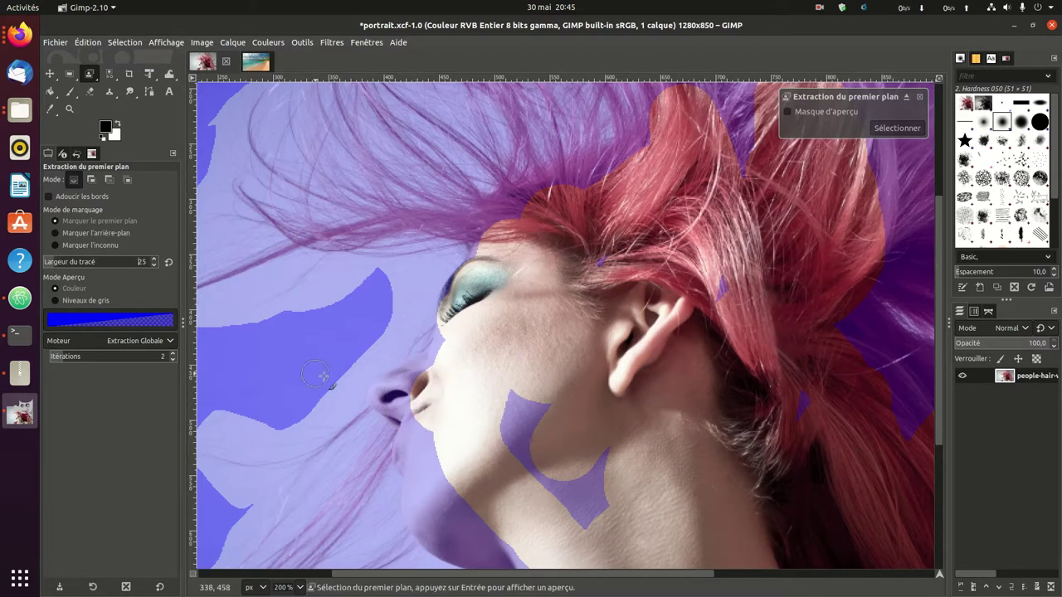
{"action": "mouse_move", "coordinate": [397, 390]}
{"action": "left_mouse_down"}
{"action": "mouse_move", "coordinate": [390, 402]}
{"action": "mouse_move", "coordinate": [429, 428]}
{"action": "mouse_move", "coordinate": [443, 472]}
{"action": "mouse_move", "coordinate": [441, 516]}
{"action": "mouse_move", "coordinate": [426, 502]}
{"action": "mouse_move", "coordinate": [417, 440]}
{"action": "mouse_move", "coordinate": [431, 495]}
{"action": "mouse_move", "coordinate": [457, 533]}
{"action": "mouse_move", "coordinate": [514, 564]}
{"action": "mouse_move", "coordinate": [472, 481]}
{"action": "mouse_move", "coordinate": [522, 371]}
{"action": "mouse_move", "coordinate": [540, 467]}
{"action": "mouse_move", "coordinate": [575, 476]}
{"action": "mouse_move", "coordinate": [603, 507]}
{"action": "mouse_move", "coordinate": [609, 462]}
{"action": "mouse_move", "coordinate": [642, 443]}
{"action": "mouse_move", "coordinate": [711, 254]}
{"action": "mouse_move", "coordinate": [626, 239]}
{"action": "mouse_move", "coordinate": [808, 408]}
{"action": "mouse_move", "coordinate": [734, 368]}
{"action": "mouse_move", "coordinate": [705, 365]}
{"action": "left_mouse_up"}
{"action": "key", "text": "ctrl+z"}
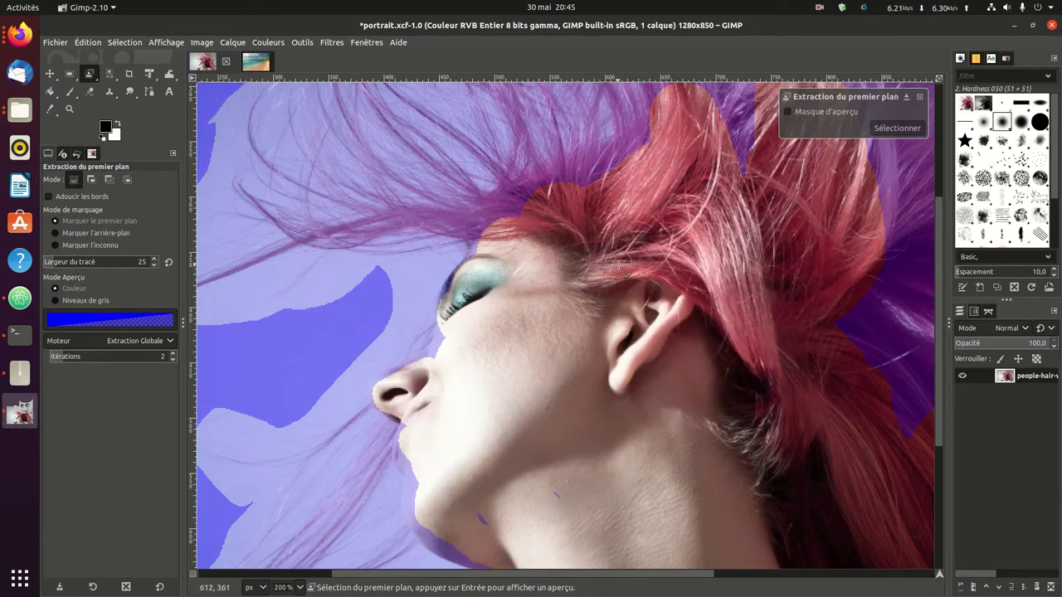
Mark the hair above the face and the right-hand strands as foreground.
{"action": "scroll", "coordinate": [630, 282], "scroll_direction": "up", "scroll_amount": 3}
{"action": "scroll", "coordinate": [590, 293], "scroll_direction": "up", "scroll_amount": 1, "text": "ctrl"}
{"action": "mouse_move", "coordinate": [590, 292]}
{"action": "left_mouse_down"}
{"action": "mouse_move", "coordinate": [526, 300]}
{"action": "mouse_move", "coordinate": [462, 339]}
{"action": "mouse_move", "coordinate": [455, 357]}
{"action": "mouse_move", "coordinate": [639, 260]}
{"action": "mouse_move", "coordinate": [688, 213]}
{"action": "mouse_move", "coordinate": [714, 151]}
{"action": "mouse_move", "coordinate": [673, 104]}
{"action": "mouse_move", "coordinate": [654, 105]}
{"action": "mouse_move", "coordinate": [707, 206]}
{"action": "left_mouse_up"}
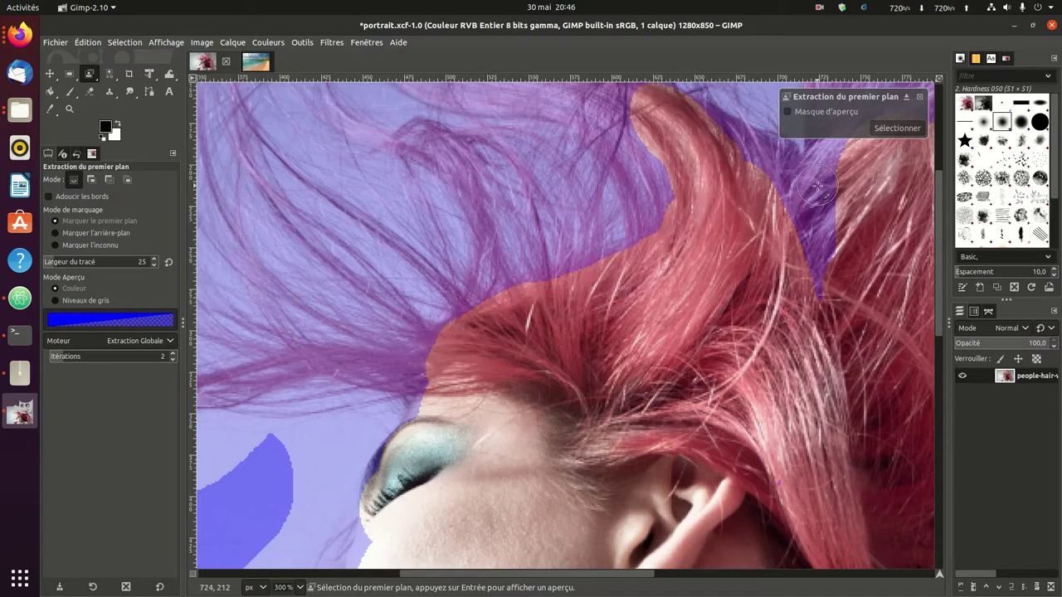
{"action": "mouse_move", "coordinate": [820, 170]}
{"action": "left_mouse_down"}
{"action": "mouse_move", "coordinate": [824, 280]}
{"action": "mouse_move", "coordinate": [817, 177]}
{"action": "mouse_move", "coordinate": [749, 155]}
{"action": "mouse_move", "coordinate": [815, 208]}
{"action": "mouse_move", "coordinate": [813, 279]}
{"action": "left_mouse_up"}
{"action": "scroll", "coordinate": [630, 398], "scroll_direction": "right", "scroll_amount": 3}
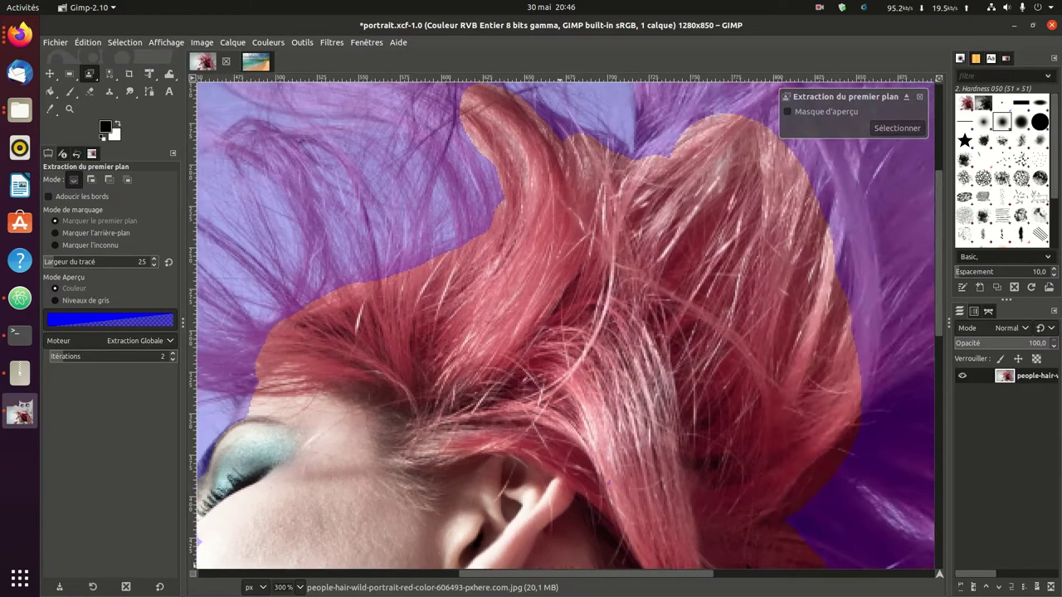
{"action": "scroll", "coordinate": [630, 398], "scroll_direction": "right", "scroll_amount": 7}
{"action": "mouse_move", "coordinate": [595, 408]}
{"action": "left_mouse_down"}
{"action": "mouse_move", "coordinate": [730, 429]}
{"action": "mouse_move", "coordinate": [771, 474]}
{"action": "mouse_move", "coordinate": [642, 422]}
{"action": "mouse_move", "coordinate": [758, 471]}
{"action": "mouse_move", "coordinate": [758, 491]}
{"action": "mouse_move", "coordinate": [671, 455]}
{"action": "mouse_move", "coordinate": [612, 453]}
{"action": "mouse_move", "coordinate": [683, 496]}
{"action": "mouse_move", "coordinate": [758, 511]}
{"action": "mouse_move", "coordinate": [585, 457]}
{"action": "mouse_move", "coordinate": [576, 506]}
{"action": "mouse_move", "coordinate": [633, 559]}
{"action": "mouse_move", "coordinate": [544, 510]}
{"action": "mouse_move", "coordinate": [583, 545]}
{"action": "left_mouse_up"}
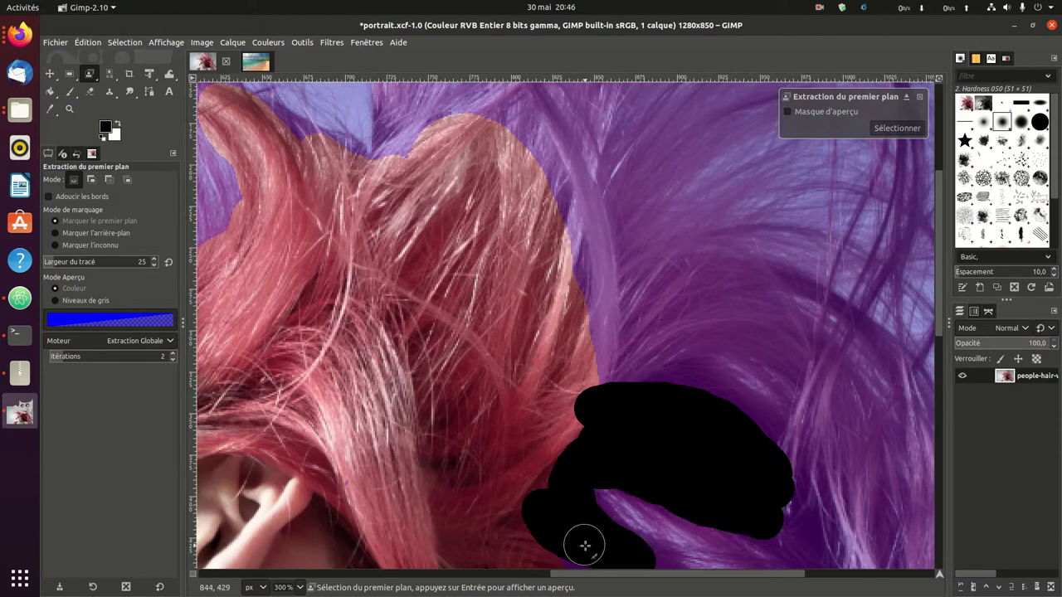
{"action": "mouse_move", "coordinate": [610, 383]}
{"action": "left_mouse_down"}
{"action": "mouse_move", "coordinate": [646, 345]}
{"action": "mouse_move", "coordinate": [709, 315]}
{"action": "mouse_move", "coordinate": [761, 310]}
{"action": "mouse_move", "coordinate": [597, 306]}
{"action": "left_mouse_up"}
{"action": "mouse_move", "coordinate": [605, 347]}
{"action": "left_mouse_down"}
{"action": "mouse_move", "coordinate": [550, 171]}
{"action": "mouse_move", "coordinate": [590, 299]}
{"action": "mouse_move", "coordinate": [671, 114]}
{"action": "mouse_move", "coordinate": [617, 205]}
{"action": "mouse_move", "coordinate": [708, 105]}
{"action": "mouse_move", "coordinate": [611, 95]}
{"action": "mouse_move", "coordinate": [544, 162]}
{"action": "mouse_move", "coordinate": [456, 122]}
{"action": "mouse_move", "coordinate": [384, 163]}
{"action": "left_mouse_up"}
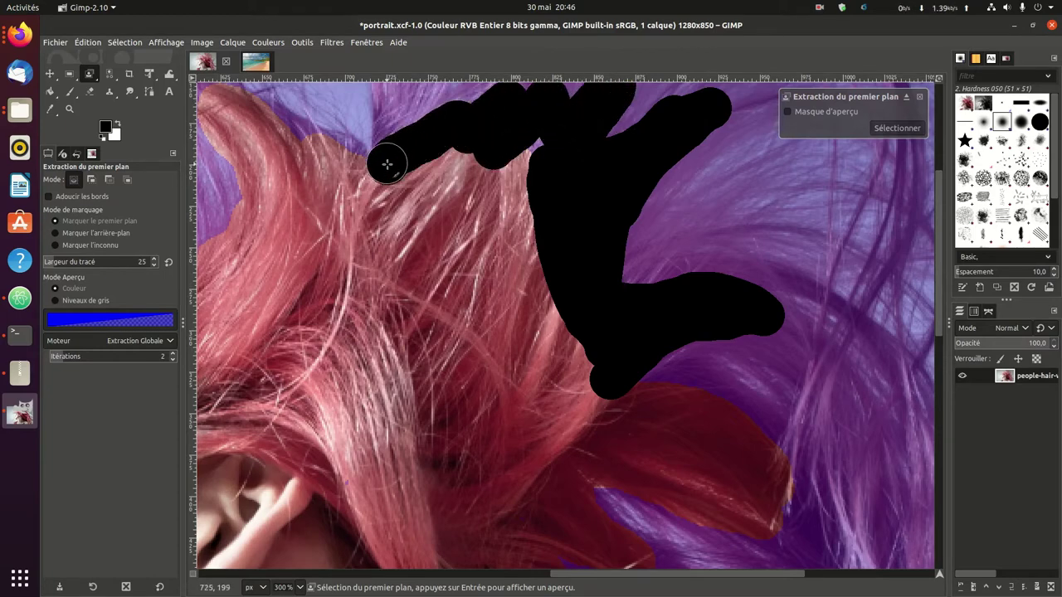
Mark two long upper hair strands as foreground.
{"action": "scroll", "coordinate": [515, 359], "scroll_direction": "up", "scroll_amount": 3}
{"action": "scroll", "coordinate": [515, 359], "scroll_direction": "up", "scroll_amount": 2}
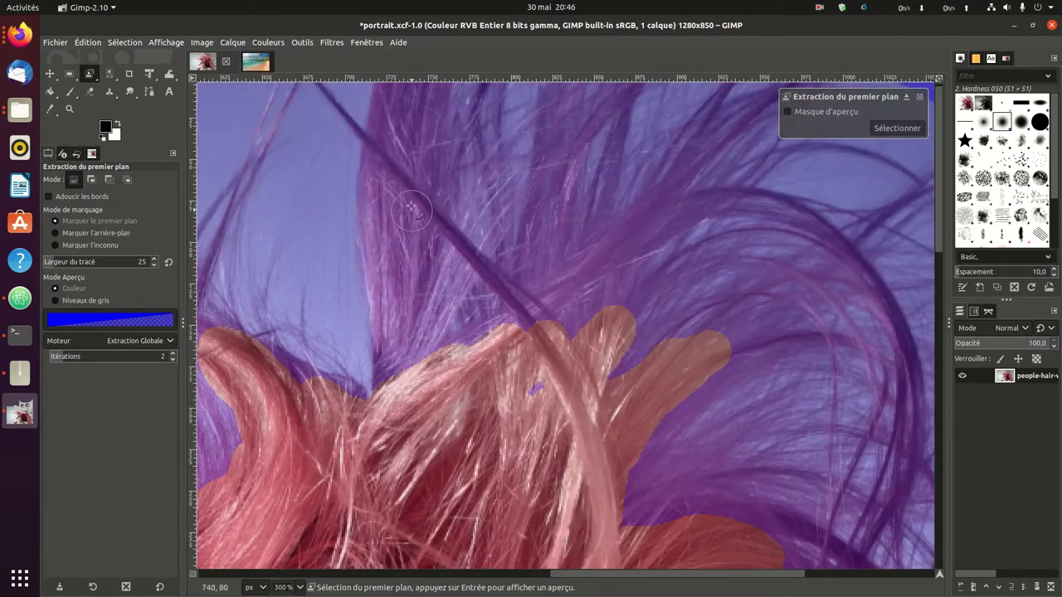
{"action": "mouse_move", "coordinate": [411, 104]}
{"action": "left_mouse_down"}
{"action": "mouse_move", "coordinate": [391, 146]}
{"action": "mouse_move", "coordinate": [414, 353]}
{"action": "mouse_move", "coordinate": [464, 253]}
{"action": "left_mouse_up"}
{"action": "mouse_move", "coordinate": [596, 278]}
{"action": "left_mouse_down"}
{"action": "mouse_move", "coordinate": [650, 228]}
{"action": "mouse_move", "coordinate": [628, 261]}
{"action": "mouse_move", "coordinate": [688, 284]}
{"action": "mouse_move", "coordinate": [656, 467]}
{"action": "mouse_move", "coordinate": [695, 360]}
{"action": "mouse_move", "coordinate": [628, 505]}
{"action": "mouse_move", "coordinate": [716, 506]}
{"action": "mouse_move", "coordinate": [777, 537]}
{"action": "mouse_move", "coordinate": [719, 489]}
{"action": "mouse_move", "coordinate": [730, 440]}
{"action": "mouse_move", "coordinate": [688, 486]}
{"action": "mouse_move", "coordinate": [653, 462]}
{"action": "left_mouse_up"}
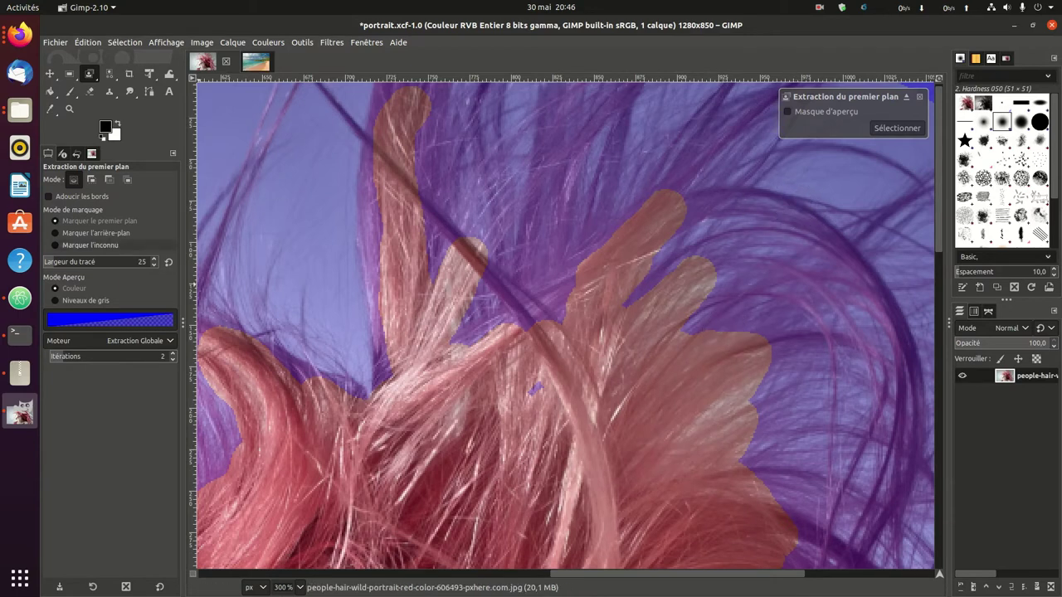
Set the stroke width to 10 and mark the thin strands at right and top.
{"action": "left_click", "coordinate": [46, 261]}
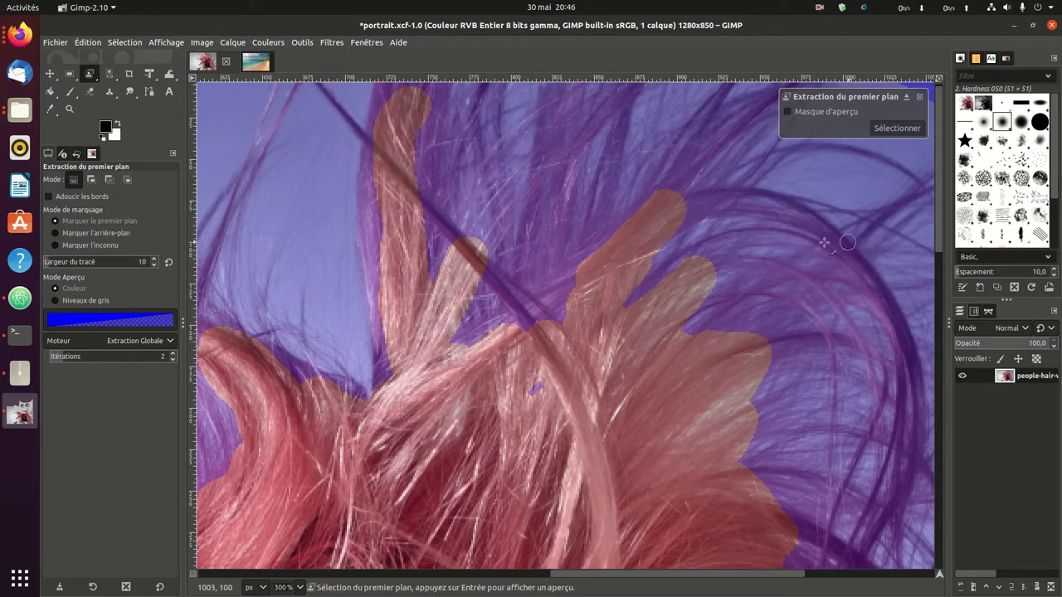
{"action": "mouse_move", "coordinate": [832, 241]}
{"action": "left_mouse_down"}
{"action": "mouse_move", "coordinate": [896, 326]}
{"action": "mouse_move", "coordinate": [923, 468]}
{"action": "mouse_move", "coordinate": [855, 564]}
{"action": "mouse_move", "coordinate": [776, 531]}
{"action": "left_mouse_up"}
{"action": "scroll", "coordinate": [657, 370], "scroll_direction": "up", "scroll_amount": 1}
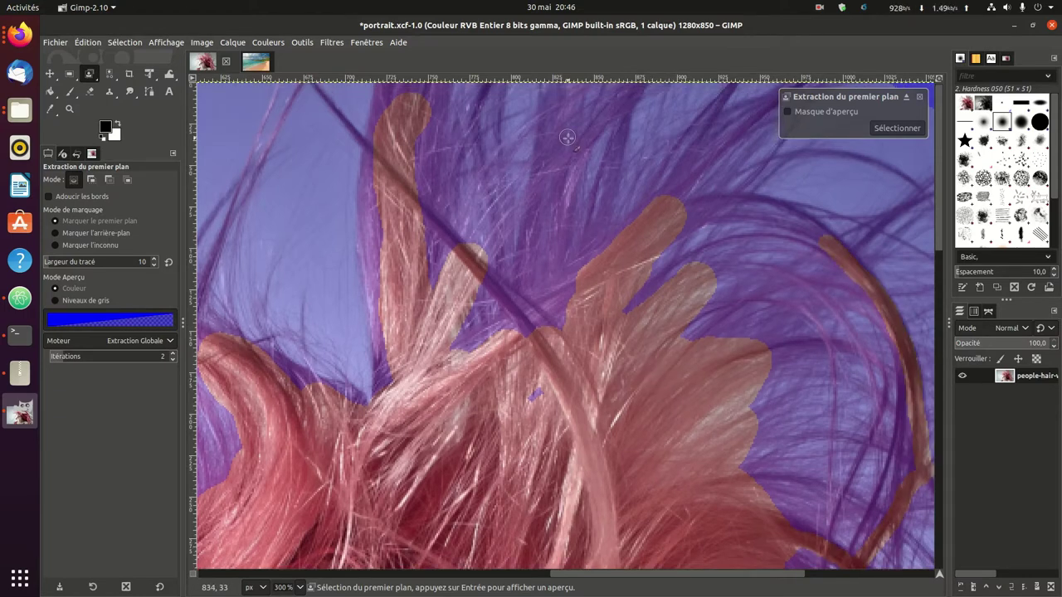
{"action": "mouse_move", "coordinate": [556, 139]}
{"action": "left_mouse_down"}
{"action": "mouse_move", "coordinate": [557, 319]}
{"action": "mouse_move", "coordinate": [564, 166]}
{"action": "mouse_move", "coordinate": [536, 290]}
{"action": "mouse_move", "coordinate": [547, 268]}
{"action": "mouse_move", "coordinate": [526, 289]}
{"action": "mouse_move", "coordinate": [488, 277]}
{"action": "mouse_move", "coordinate": [381, 155]}
{"action": "mouse_move", "coordinate": [368, 208]}
{"action": "mouse_move", "coordinate": [383, 275]}
{"action": "left_mouse_up"}
Mark a small stray hair strand as foreground.
{"action": "scroll", "coordinate": [528, 285], "scroll_direction": "down", "scroll_amount": 1, "text": "ctrl"}
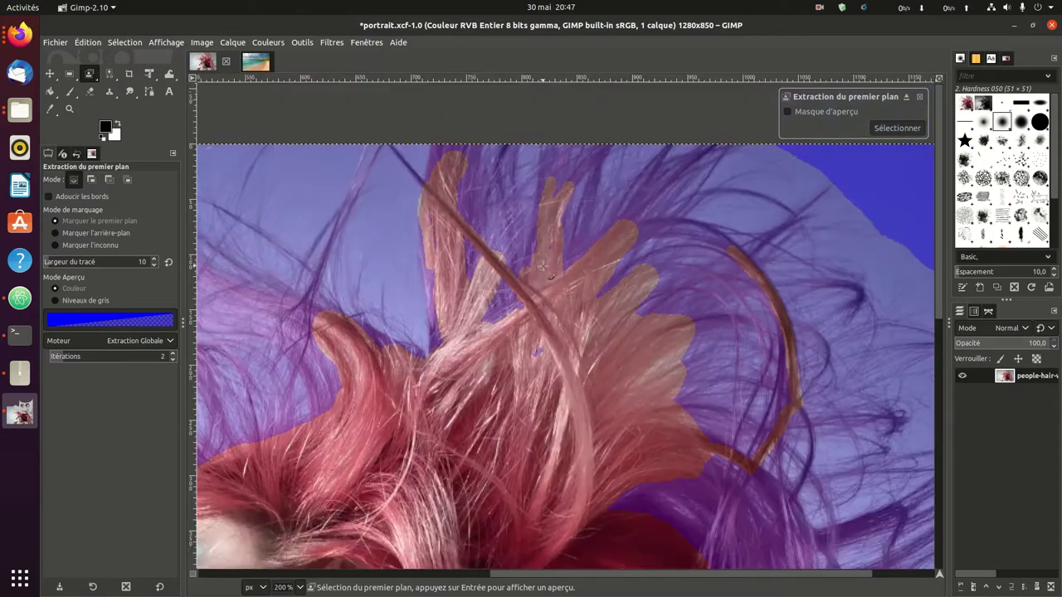
{"action": "scroll", "coordinate": [531, 303], "scroll_direction": "down", "scroll_amount": 1, "text": "ctrl"}
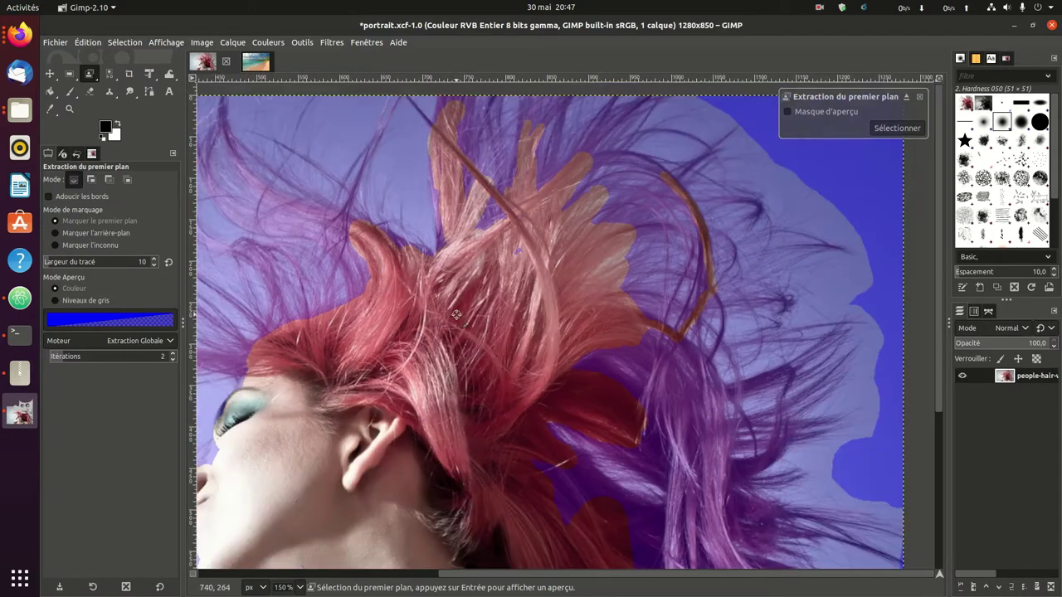
{"action": "scroll", "coordinate": [456, 314], "scroll_direction": "down", "scroll_amount": 1, "text": "ctrl"}
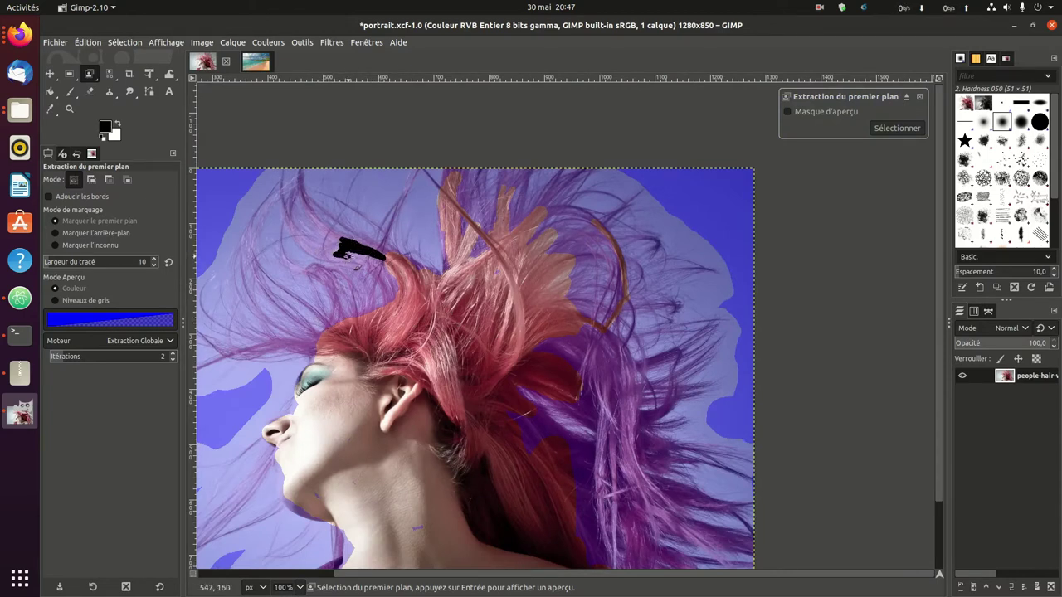
{"action": "left_click_drag", "start_coordinate": [349, 257], "coordinate": [365, 269]}
{"action": "left_click_drag", "start_coordinate": [404, 324], "coordinate": [405, 326]}
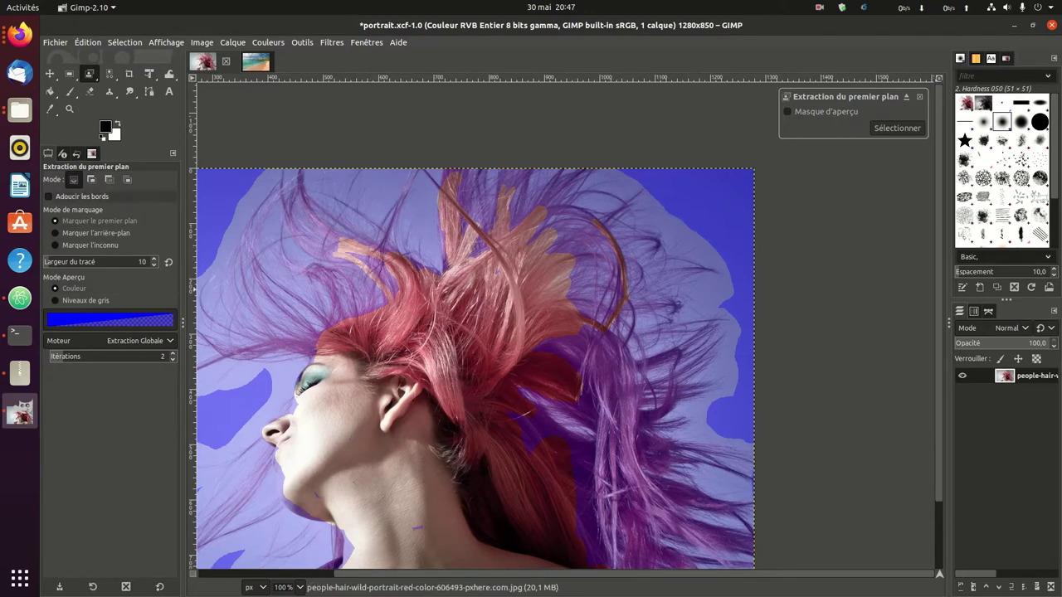
Set stroke width to 49, then undo the trial foreground strokes through the purple hair.
{"action": "left_click", "coordinate": [57, 263]}
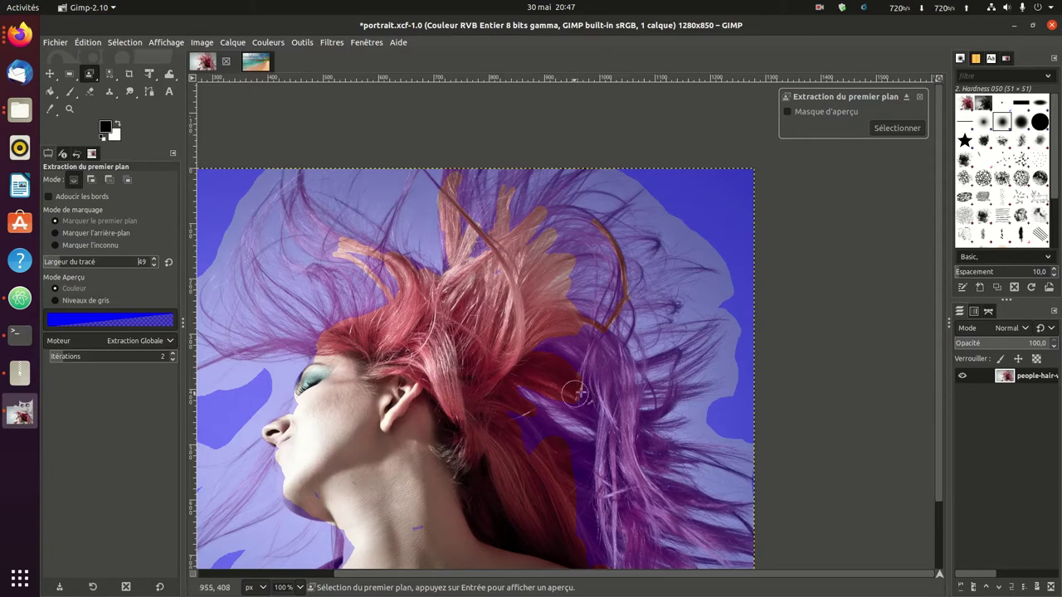
{"action": "mouse_move", "coordinate": [593, 370]}
{"action": "left_mouse_down"}
{"action": "mouse_move", "coordinate": [628, 521]}
{"action": "mouse_move", "coordinate": [597, 485]}
{"action": "mouse_move", "coordinate": [611, 540]}
{"action": "mouse_move", "coordinate": [527, 421]}
{"action": "mouse_move", "coordinate": [540, 450]}
{"action": "mouse_move", "coordinate": [493, 410]}
{"action": "mouse_move", "coordinate": [569, 492]}
{"action": "mouse_move", "coordinate": [596, 560]}
{"action": "mouse_move", "coordinate": [467, 543]}
{"action": "mouse_move", "coordinate": [432, 526]}
{"action": "mouse_move", "coordinate": [500, 550]}
{"action": "left_mouse_up"}
{"action": "key", "text": "ctrl+z"}
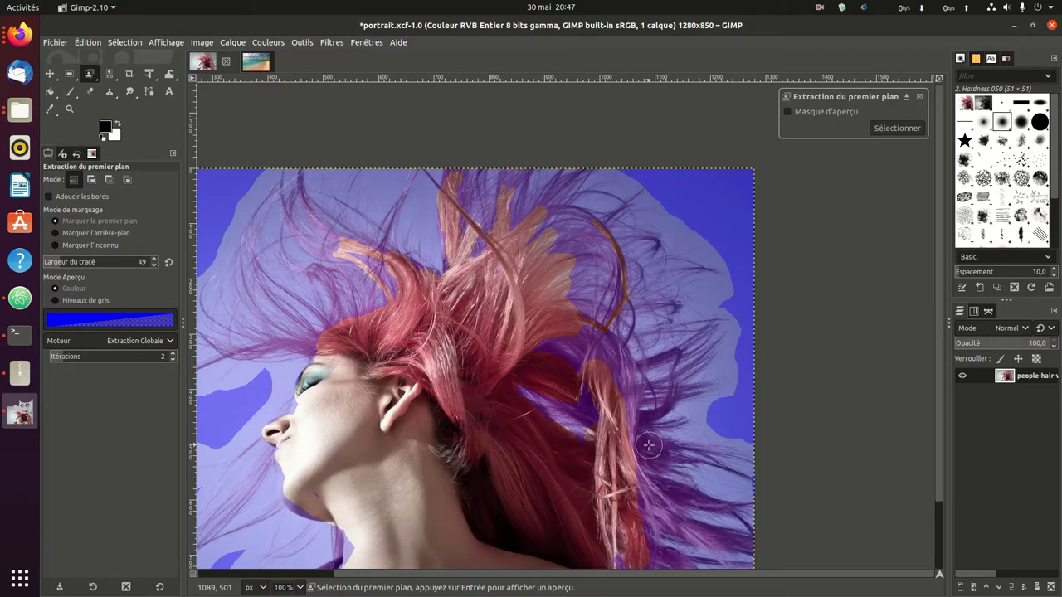
{"action": "mouse_move", "coordinate": [649, 446]}
{"action": "left_mouse_down"}
{"action": "mouse_move", "coordinate": [666, 490]}
{"action": "mouse_move", "coordinate": [642, 502]}
{"action": "mouse_move", "coordinate": [662, 514]}
{"action": "left_mouse_up"}
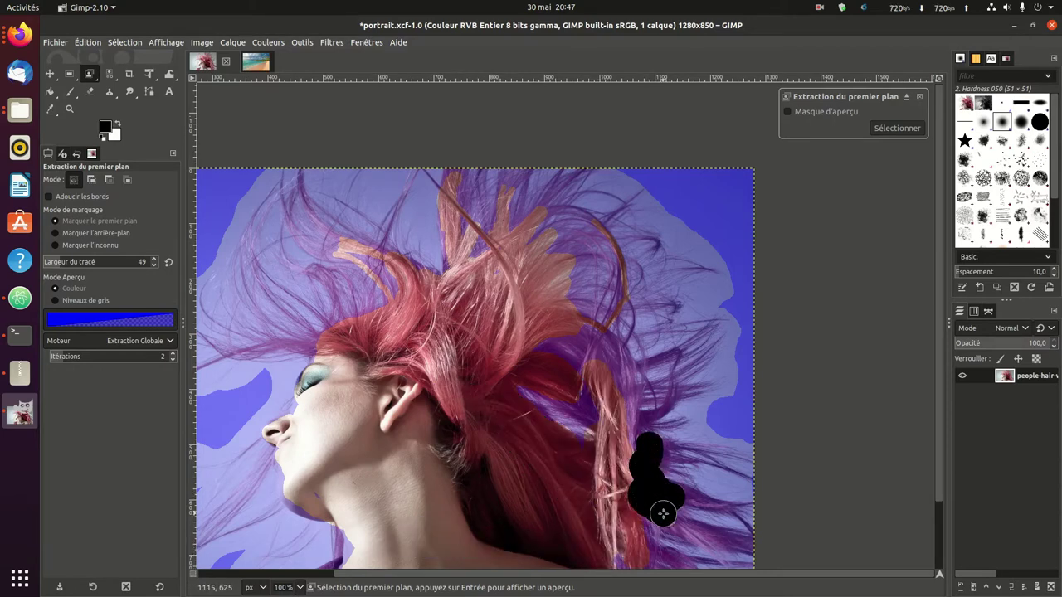
{"action": "key", "text": "ctrl+z"}
{"action": "mouse_move", "coordinate": [585, 336]}
{"action": "left_mouse_down"}
{"action": "mouse_move", "coordinate": [616, 348]}
{"action": "mouse_move", "coordinate": [622, 467]}
{"action": "left_mouse_up"}
{"action": "key", "text": "ctrl+z"}
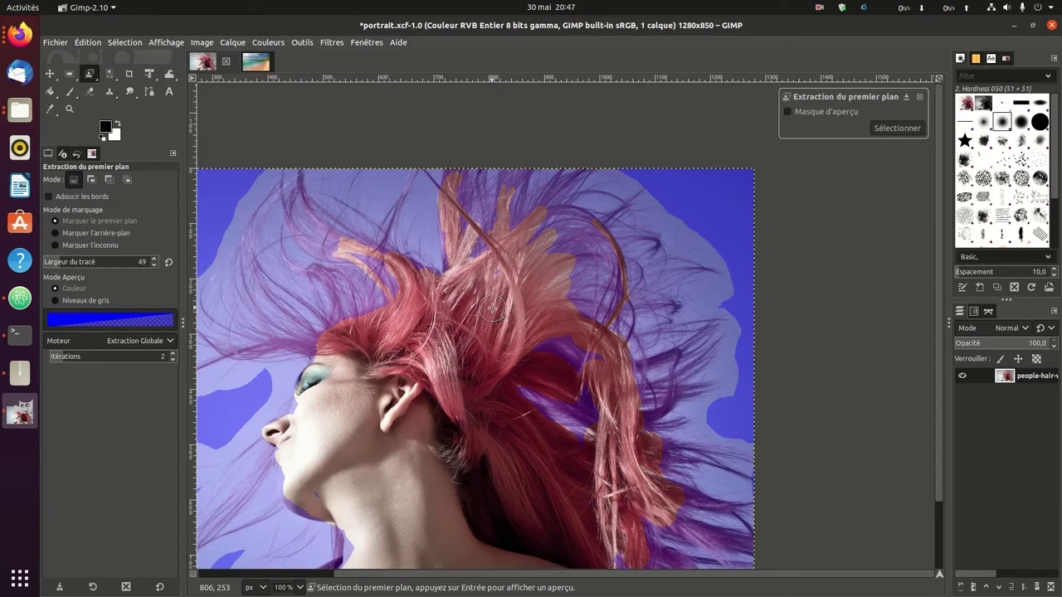
{"action": "scroll", "coordinate": [358, 267], "scroll_direction": "up", "scroll_amount": 1, "text": "ctrl"}
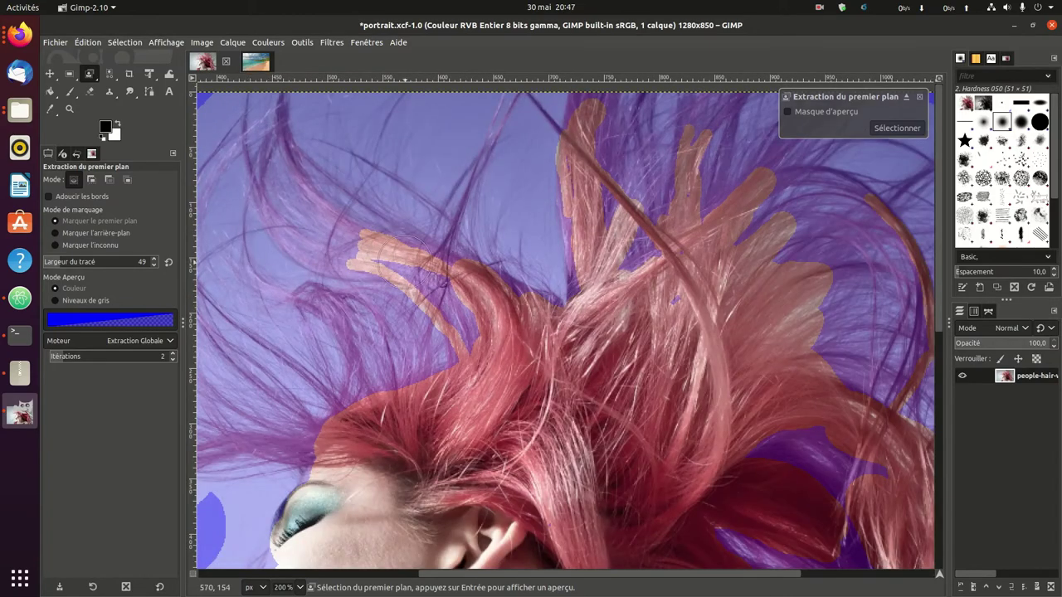
{"action": "scroll", "coordinate": [448, 291], "scroll_direction": "down", "scroll_amount": 1, "text": "ctrl"}
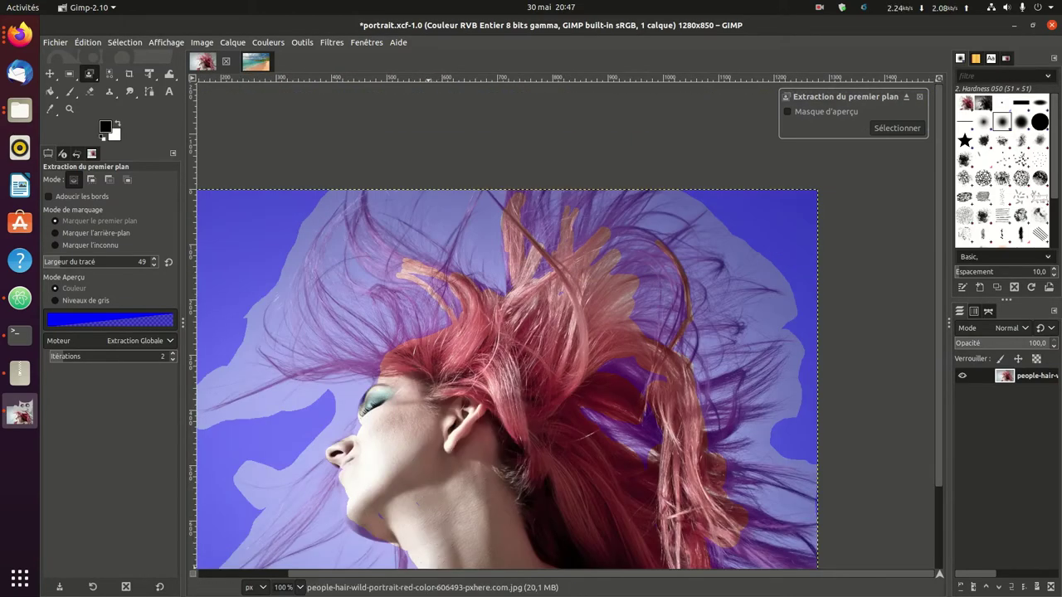
{"action": "scroll", "coordinate": [633, 479], "scroll_direction": "down", "scroll_amount": 2}
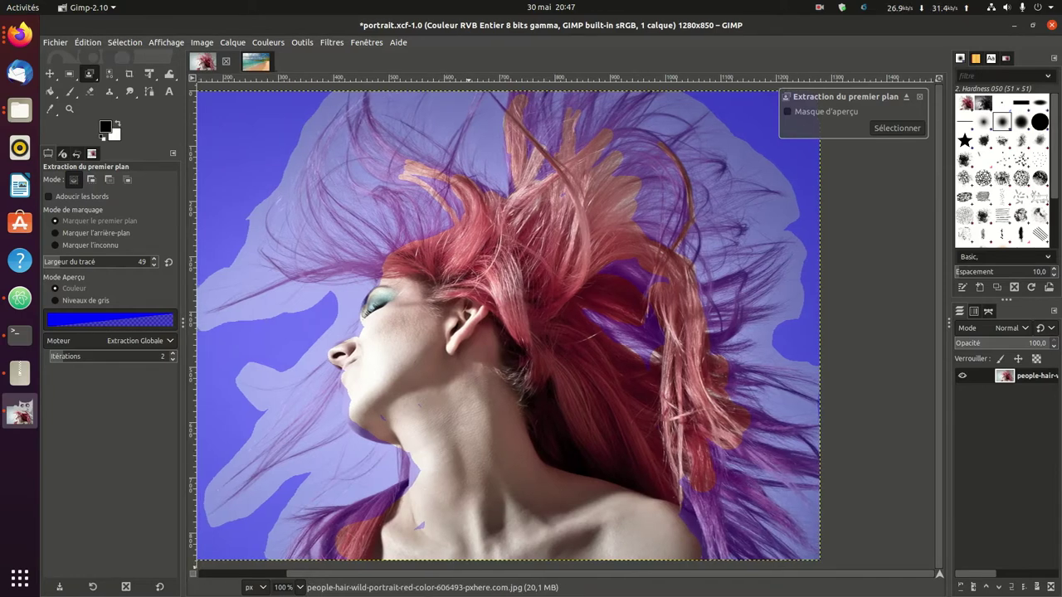
Zoom in to 400% on the neck edge to inspect the mask.
{"action": "scroll", "coordinate": [454, 550], "scroll_direction": "left", "scroll_amount": 3}
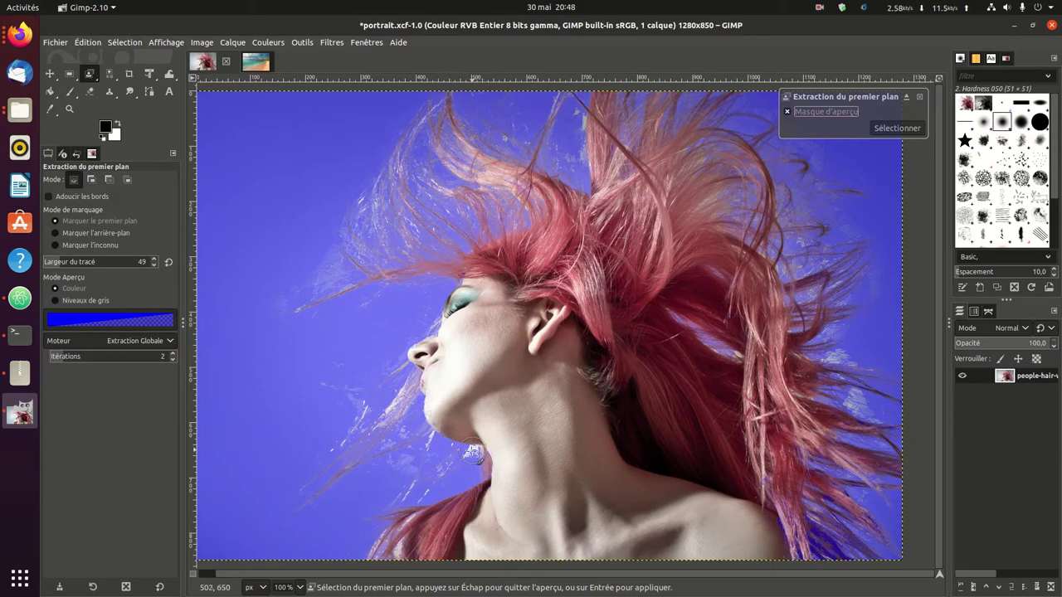
{"action": "scroll", "coordinate": [472, 452], "scroll_direction": "up", "scroll_amount": 1}
{"action": "scroll", "coordinate": [473, 452], "scroll_direction": "up", "scroll_amount": 1}
{"action": "scroll", "coordinate": [477, 448], "scroll_direction": "up", "scroll_amount": 1}
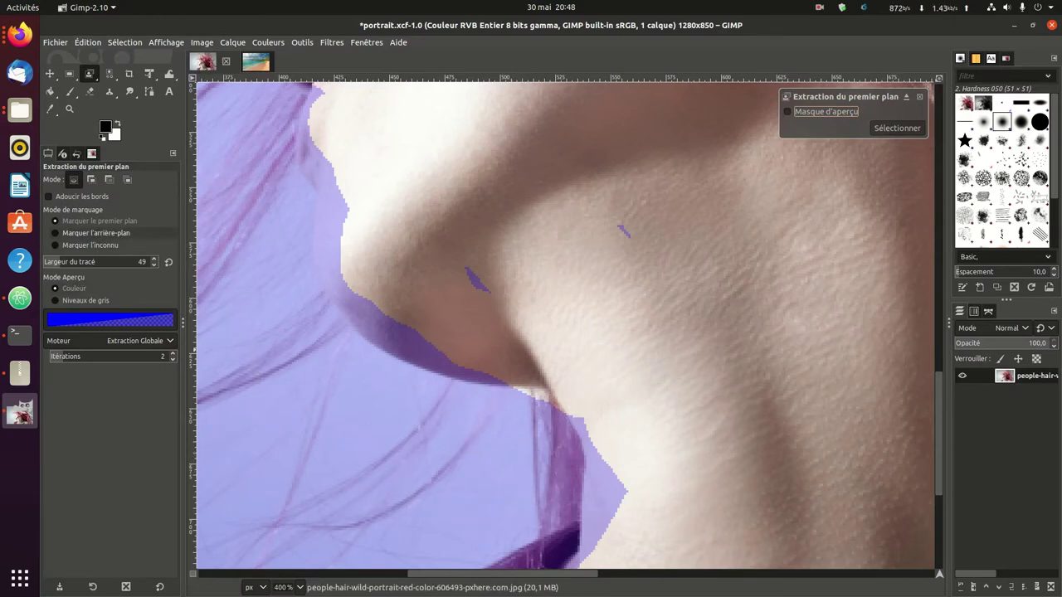
Mark the gap beside the neck as background and turn on the mask preview.
{"action": "left_click", "coordinate": [95, 233]}
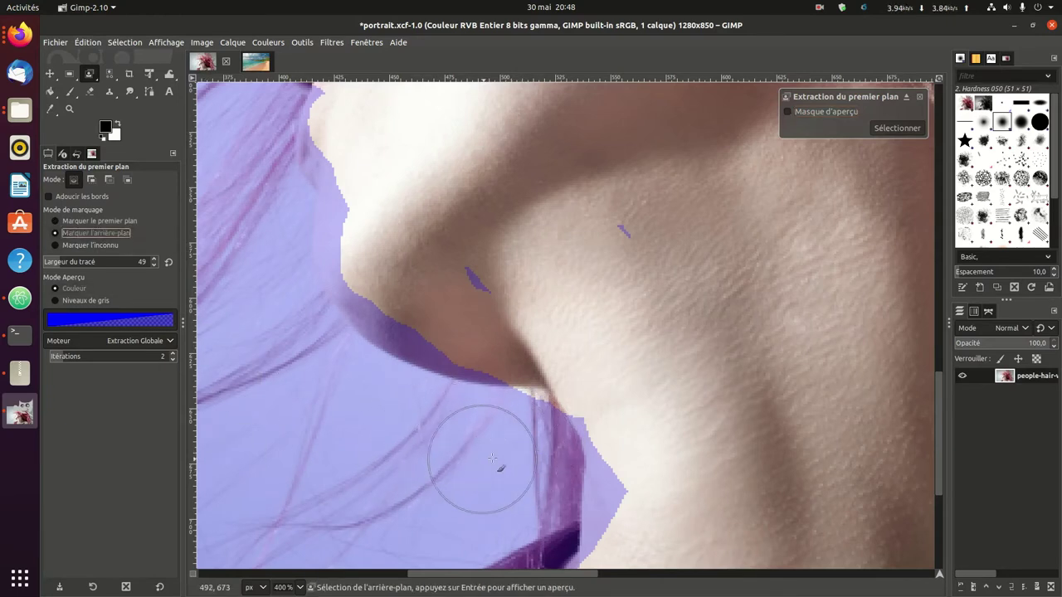
{"action": "mouse_move", "coordinate": [516, 440]}
{"action": "left_mouse_down"}
{"action": "mouse_move", "coordinate": [442, 430]}
{"action": "mouse_move", "coordinate": [473, 450]}
{"action": "mouse_move", "coordinate": [504, 444]}
{"action": "left_mouse_up"}
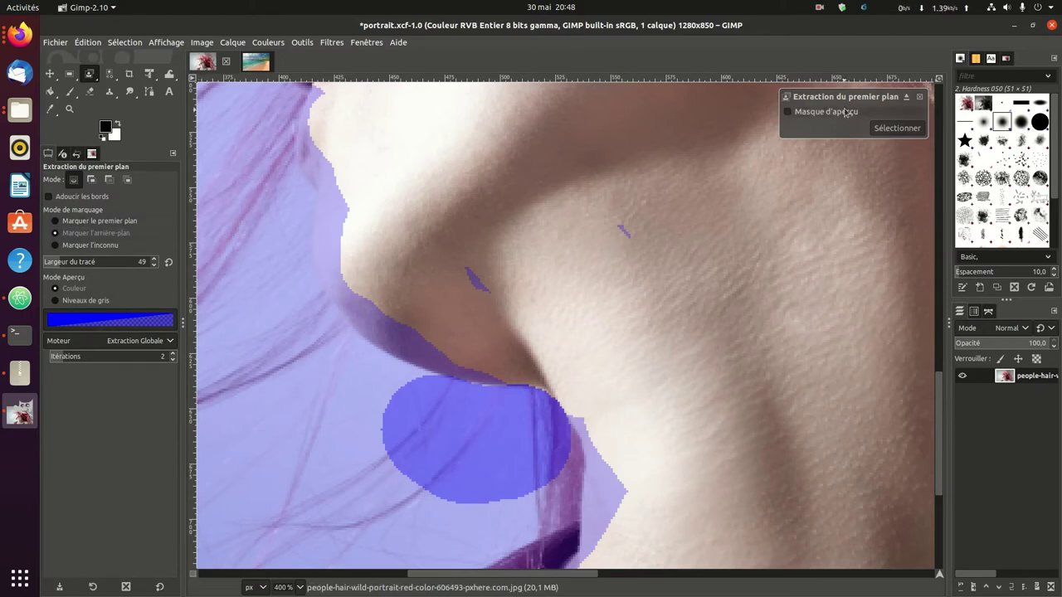
{"action": "left_click", "coordinate": [814, 115]}
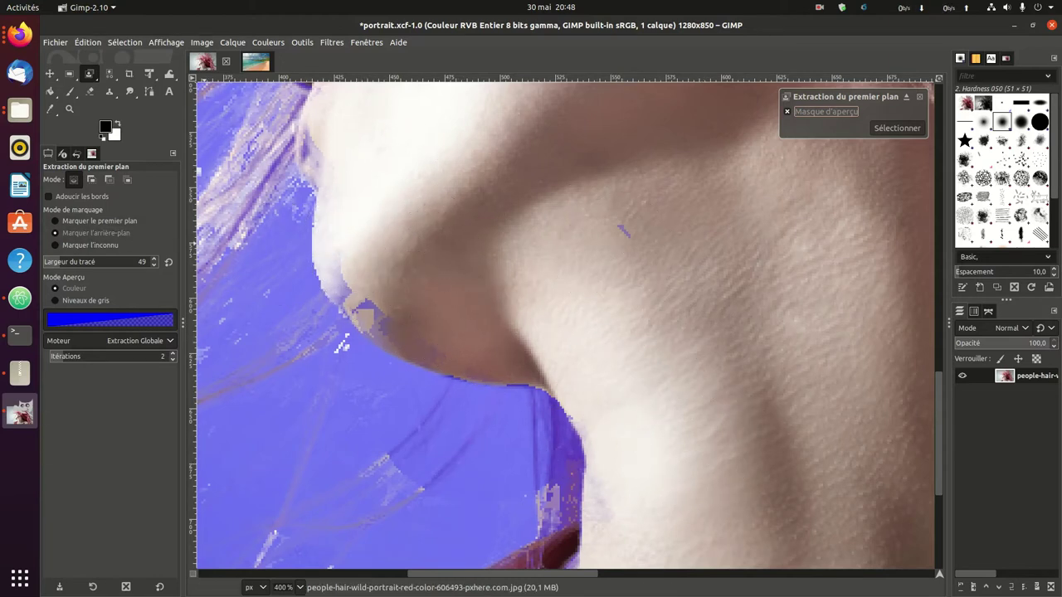
Mark the neck skin and neck edge as foreground again.
{"action": "left_click", "coordinate": [98, 221]}
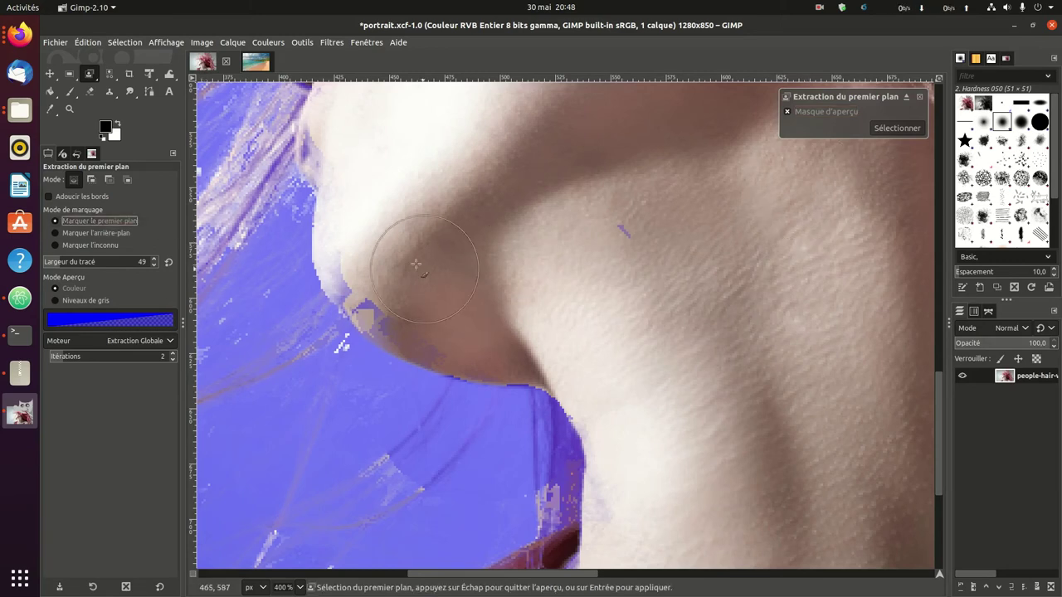
{"action": "left_click_drag", "start_coordinate": [616, 249], "coordinate": [623, 229]}
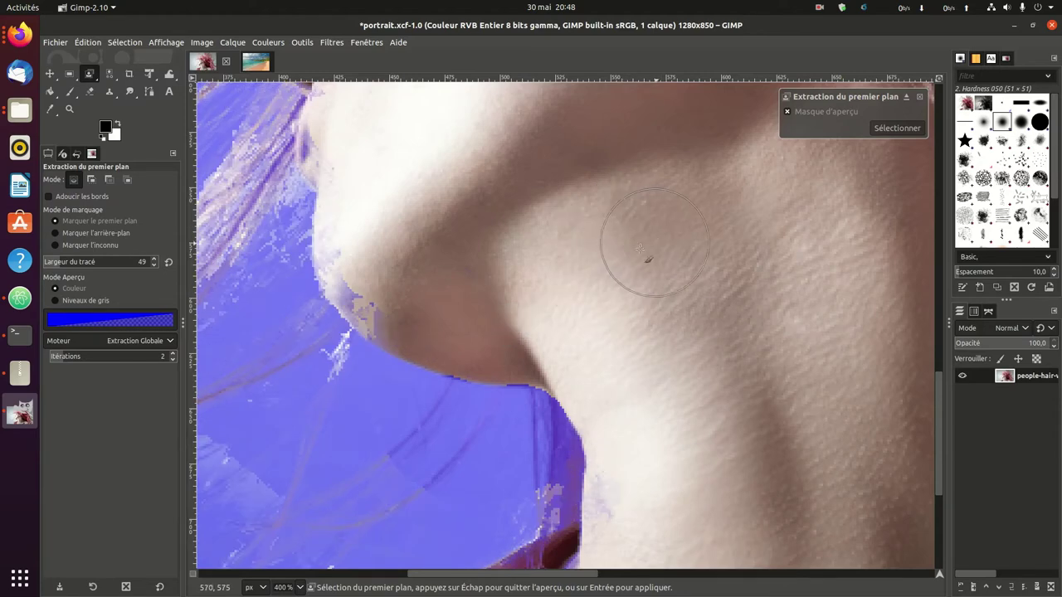
{"action": "left_click", "coordinate": [369, 262]}
{"action": "left_click_drag", "start_coordinate": [369, 262], "coordinate": [420, 312]}
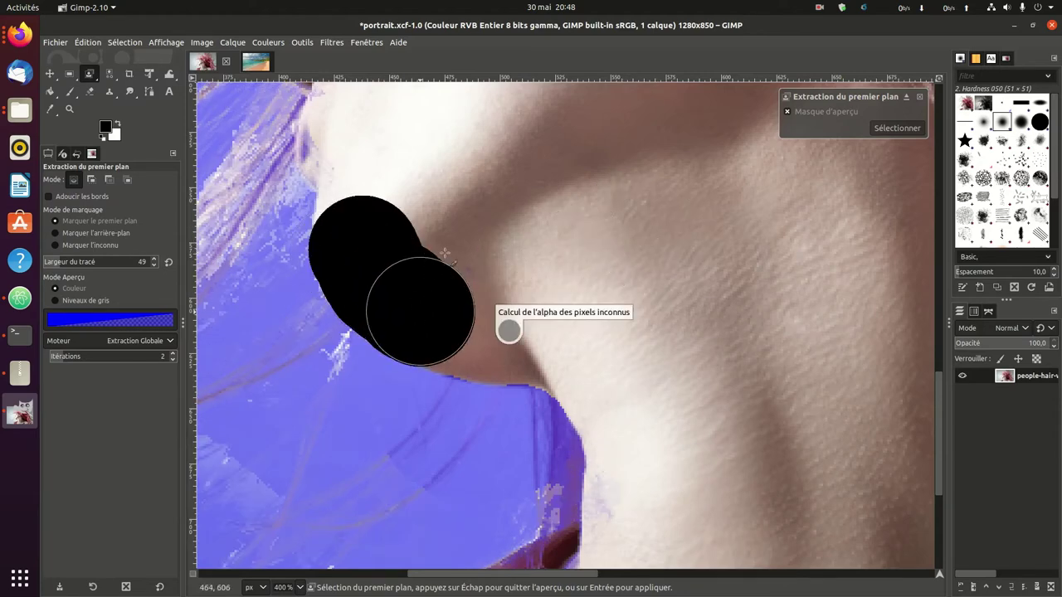
{"action": "scroll", "coordinate": [379, 228], "scroll_direction": "down", "scroll_amount": 1}
{"action": "scroll", "coordinate": [373, 249], "scroll_direction": "down", "scroll_amount": 1}
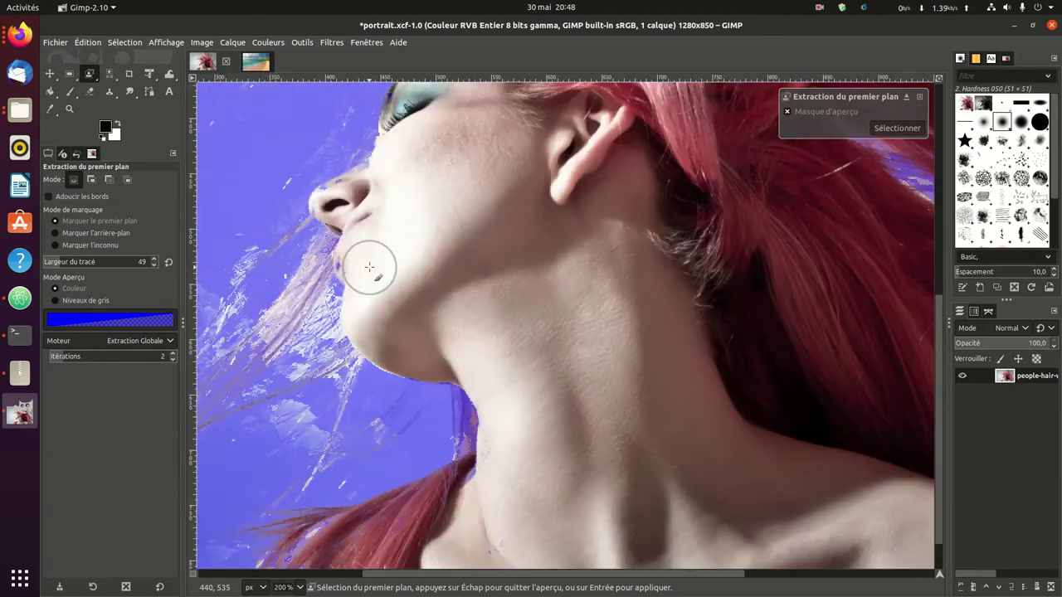
{"action": "scroll", "coordinate": [340, 220], "scroll_direction": "up", "scroll_amount": 2}
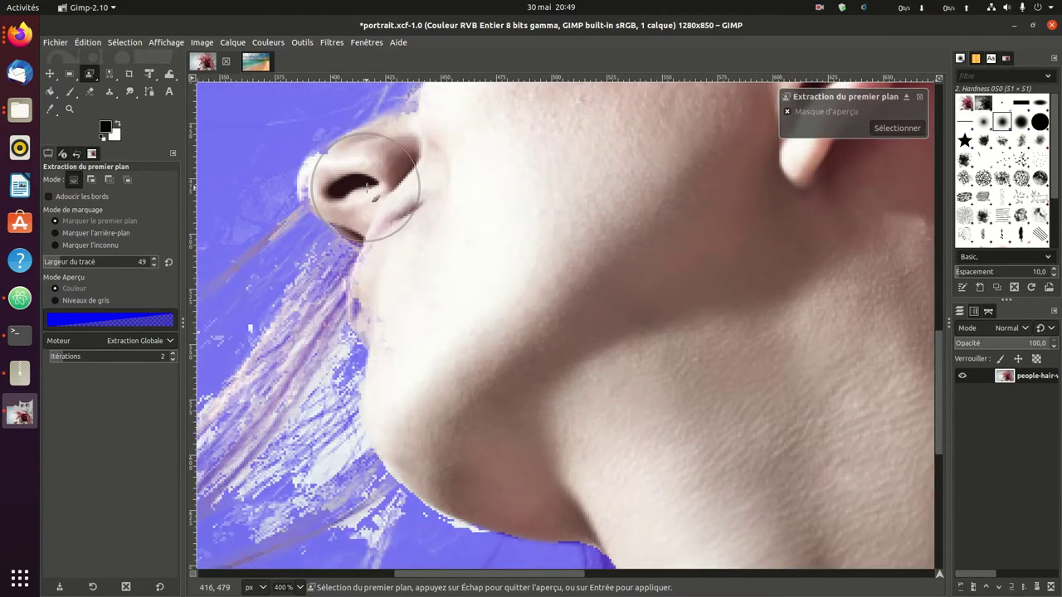
Mark the nostril and chin edge as foreground with a width-20 stroke.
{"action": "left_click_drag", "start_coordinate": [361, 182], "coordinate": [456, 130]}
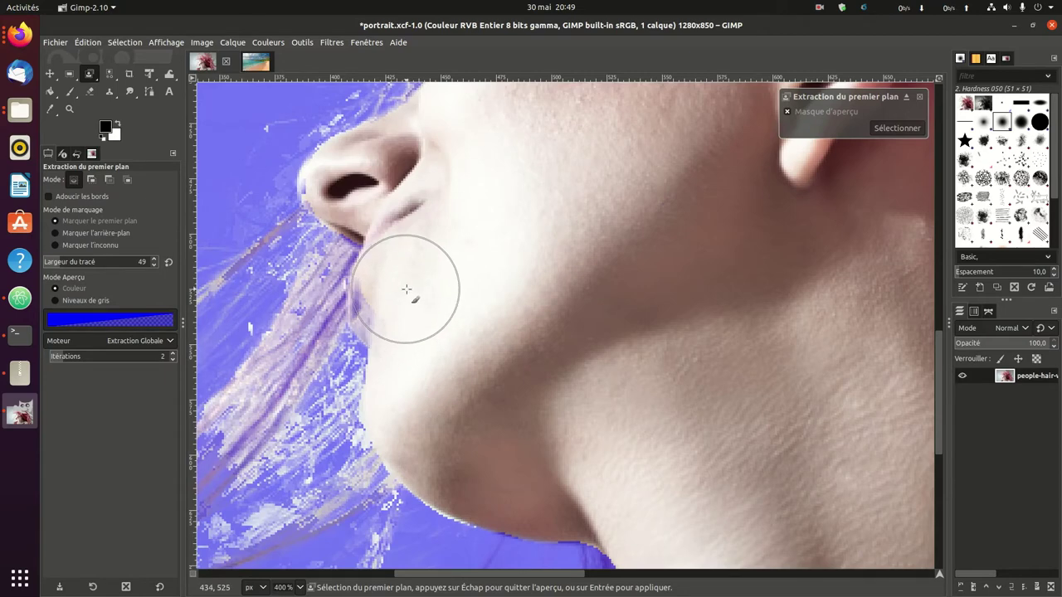
{"action": "mouse_move", "coordinate": [405, 292]}
{"action": "left_mouse_down"}
{"action": "mouse_move", "coordinate": [408, 351]}
{"action": "mouse_move", "coordinate": [436, 413]}
{"action": "left_mouse_up"}
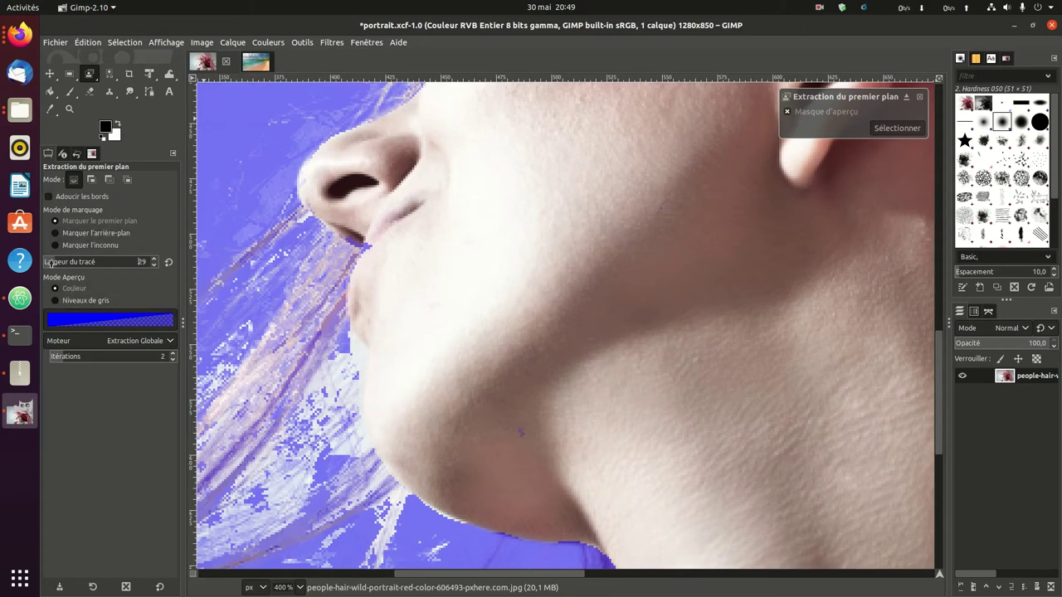
{"action": "left_click", "coordinate": [321, 189]}
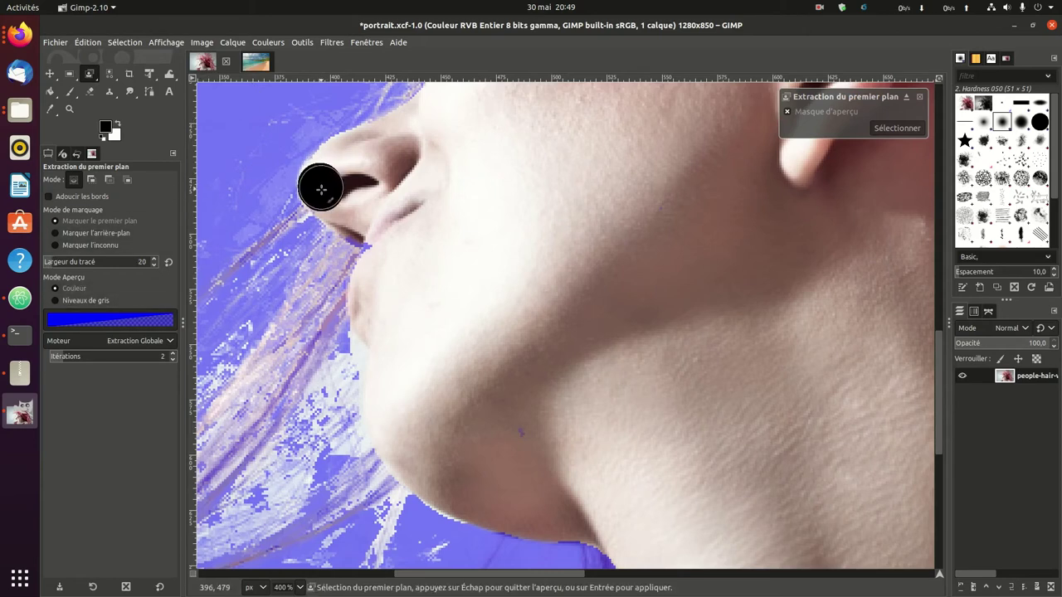
{"action": "mouse_move", "coordinate": [321, 189]}
{"action": "left_mouse_down"}
{"action": "mouse_move", "coordinate": [330, 168]}
{"action": "mouse_move", "coordinate": [322, 179]}
{"action": "left_mouse_up"}
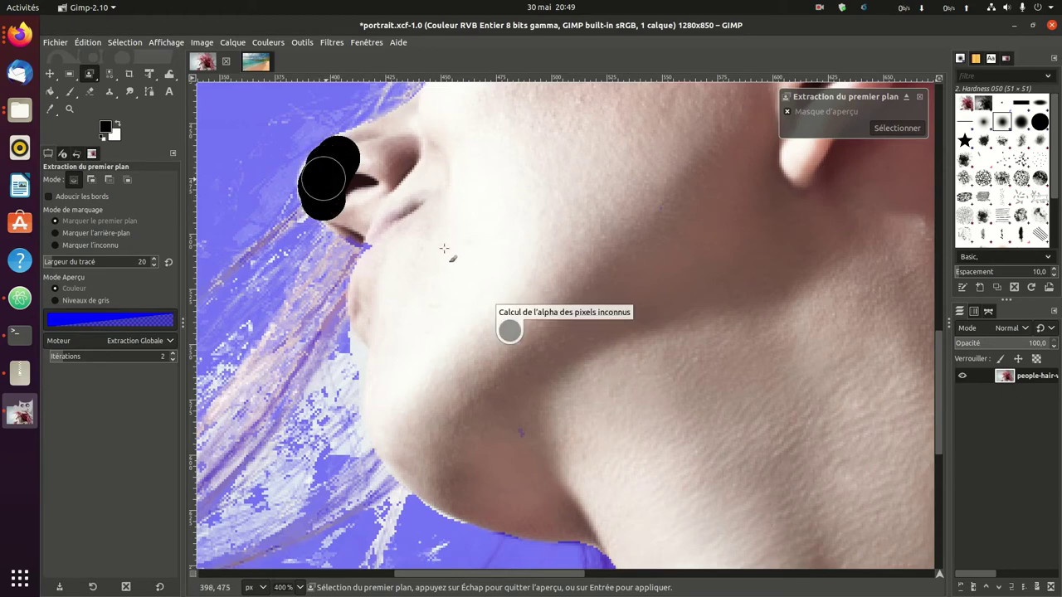
Pan over the extracted hair at 200%, then zoom out to 100% on the whole portrait.
{"action": "scroll", "coordinate": [446, 246], "scroll_direction": "down", "scroll_amount": 1}
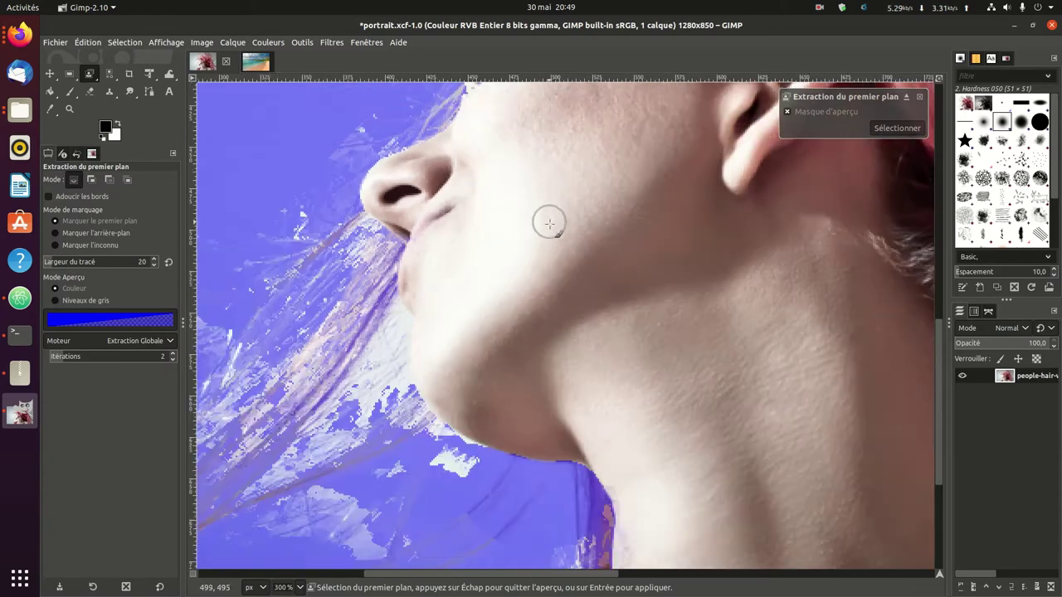
{"action": "scroll", "coordinate": [446, 246], "scroll_direction": "down", "scroll_amount": 1}
{"action": "scroll", "coordinate": [711, 239], "scroll_direction": "up", "scroll_amount": 5}
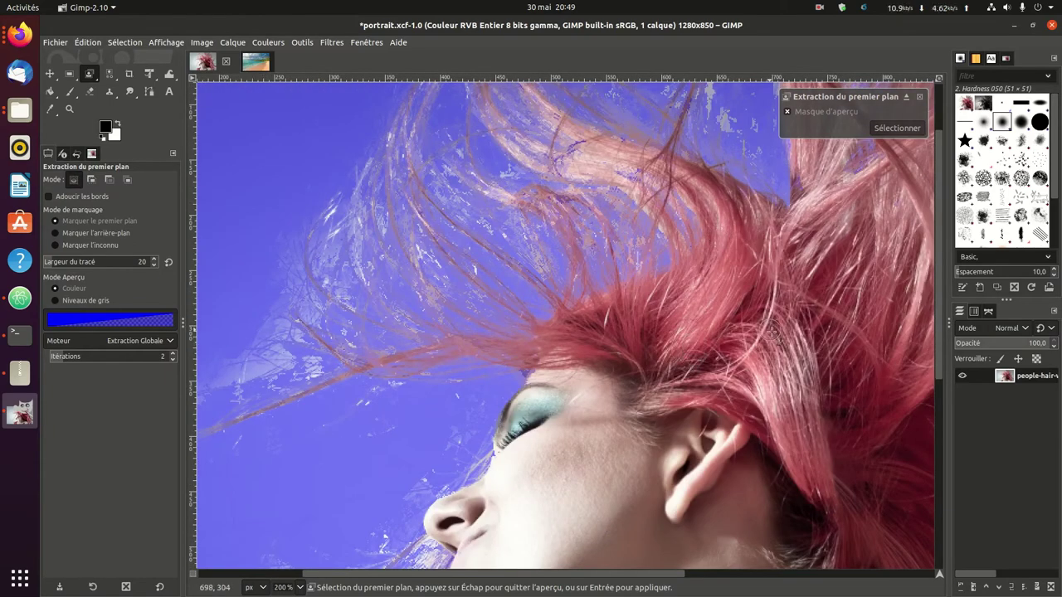
{"action": "scroll", "coordinate": [794, 301], "scroll_direction": "up", "scroll_amount": 1}
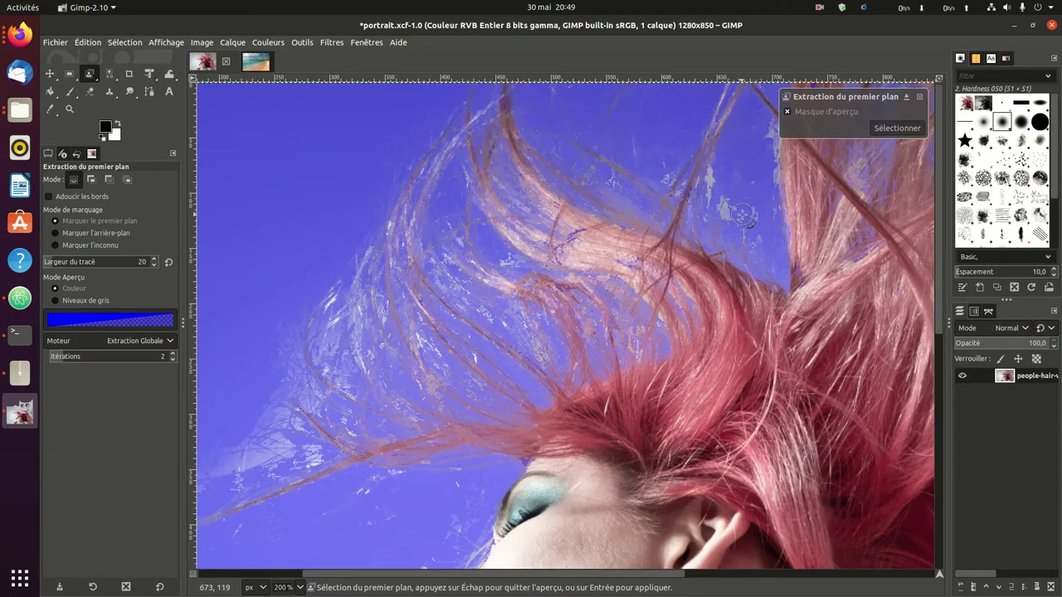
{"action": "scroll", "coordinate": [768, 220], "scroll_direction": "down", "scroll_amount": 1}
{"action": "scroll", "coordinate": [776, 226], "scroll_direction": "down", "scroll_amount": 1}
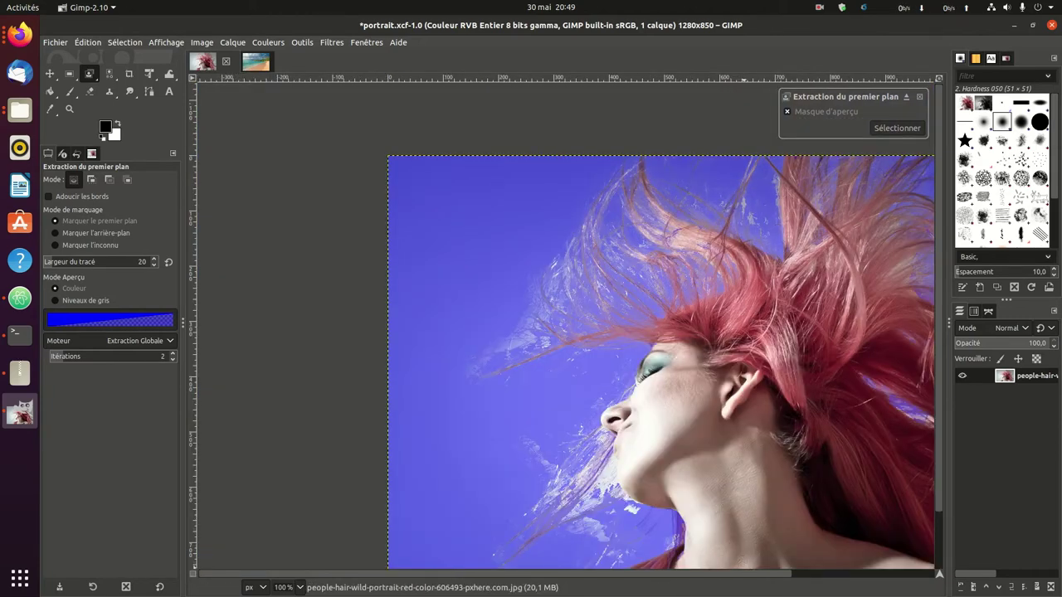
{"action": "scroll", "coordinate": [572, 365], "scroll_direction": "right", "scroll_amount": 3}
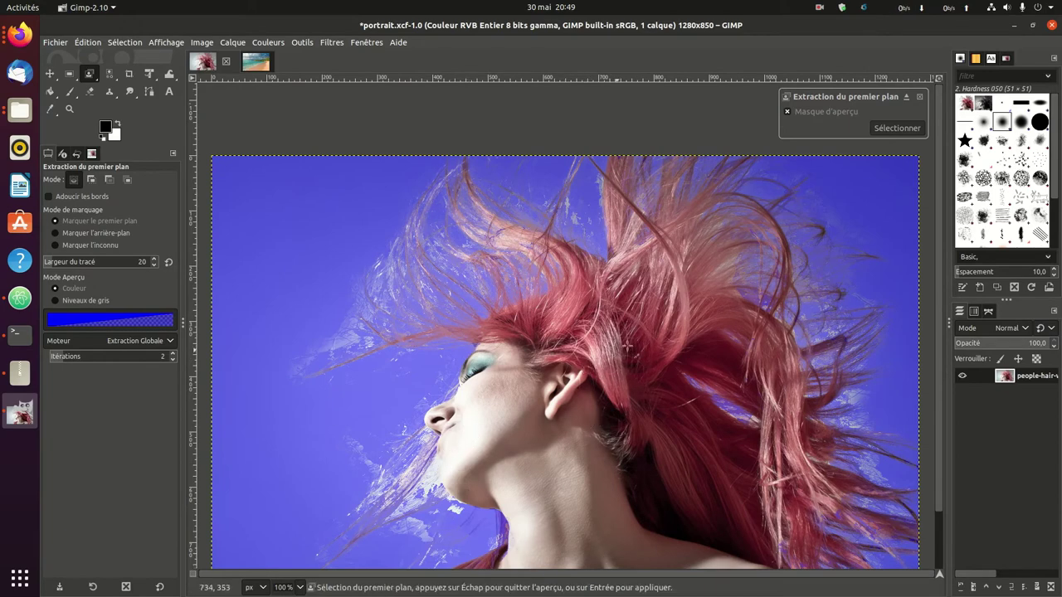
{"action": "scroll", "coordinate": [653, 325], "scroll_direction": "down", "scroll_amount": 3}
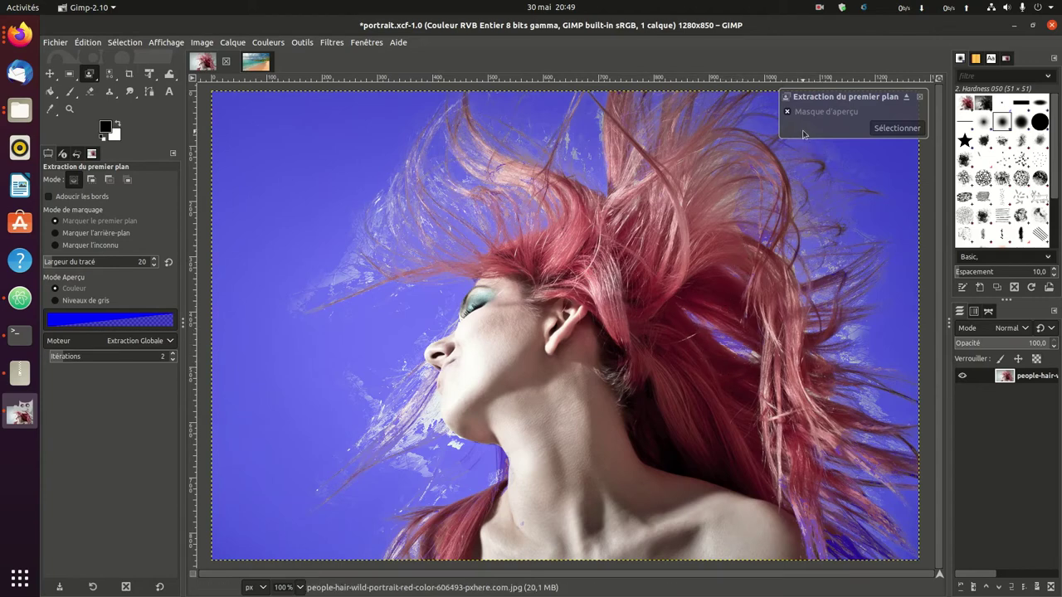
Turn the extraction into a selection, copy it via Edit > Copy, and switch to the beach photo.
{"action": "left_click", "coordinate": [897, 128]}
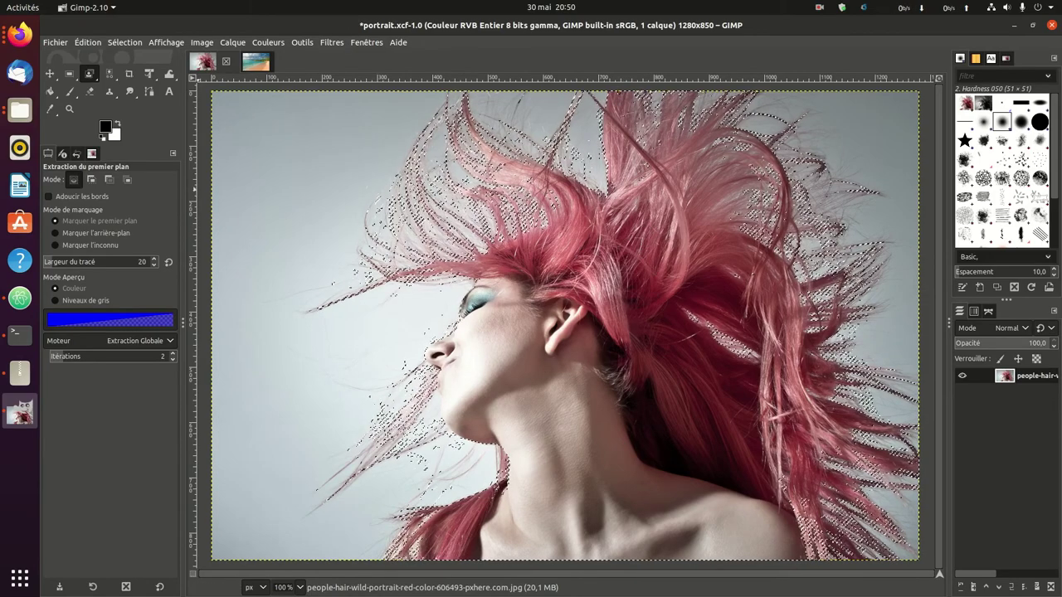
{"action": "key", "text": "alt+e"}
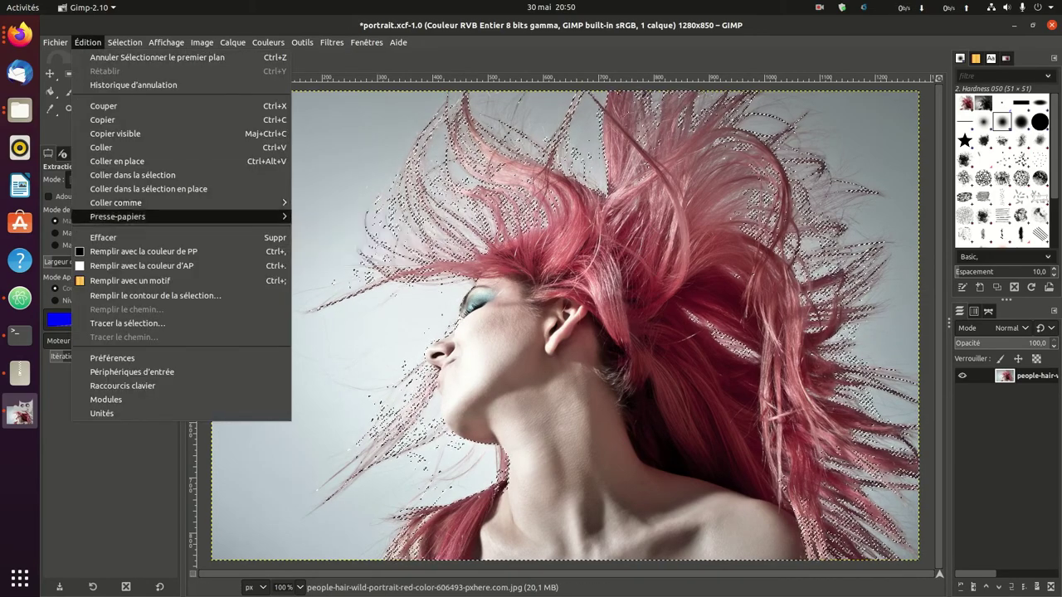
{"action": "key", "text": "Return"}
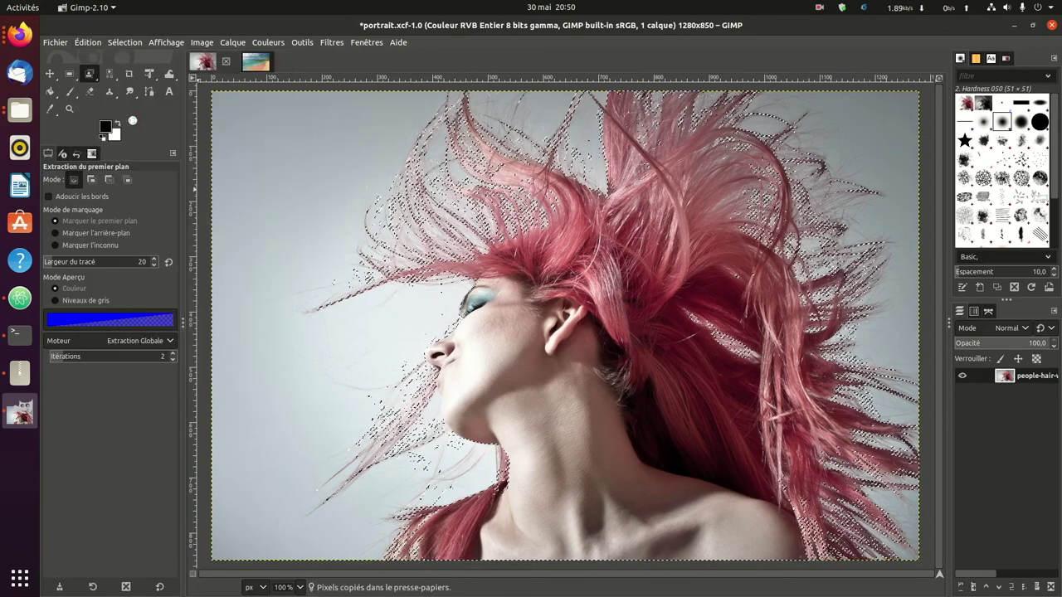
{"action": "key", "text": "alt+2"}
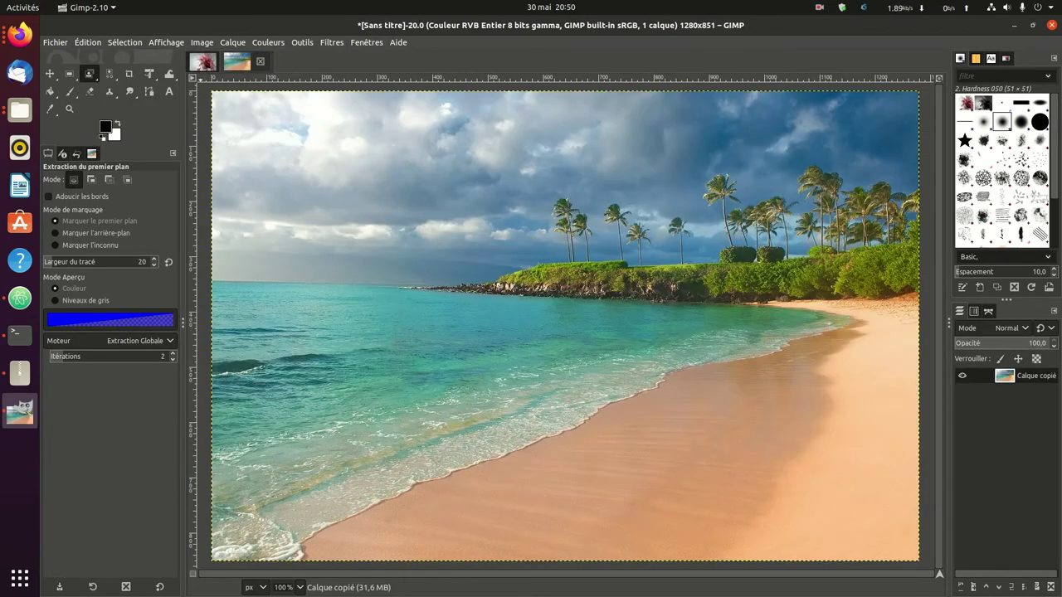
Paste the cut-out woman into the beach photo as a new layer.
{"action": "key", "text": "alt+e"}
{"action": "key", "text": "Down"}
{"action": "key", "text": "Down"}
{"action": "key", "text": "Down"}
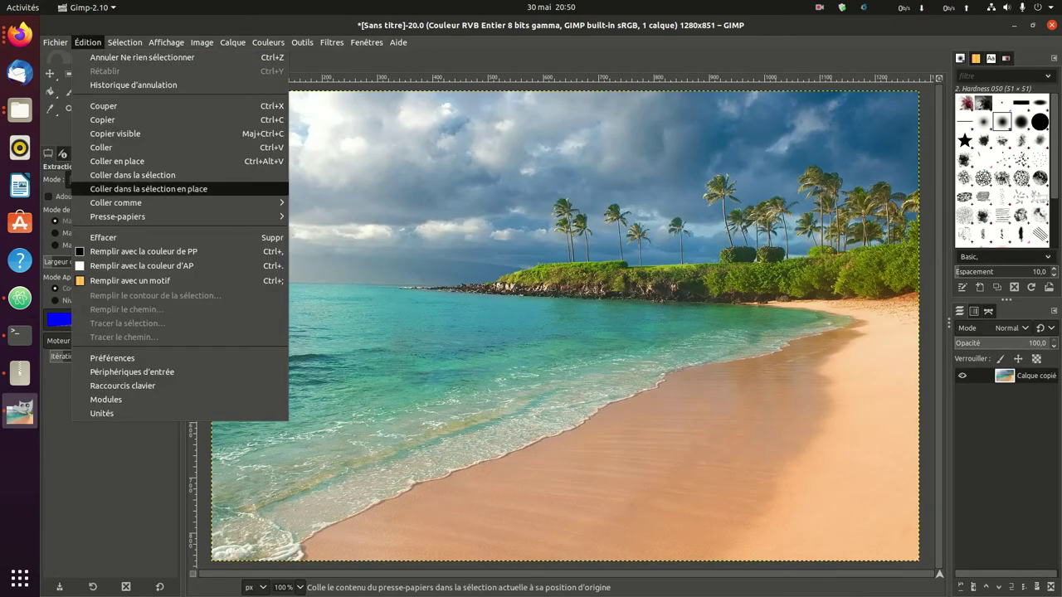
{"action": "key", "text": "Down"}
{"action": "left_click", "coordinate": [336, 205]}
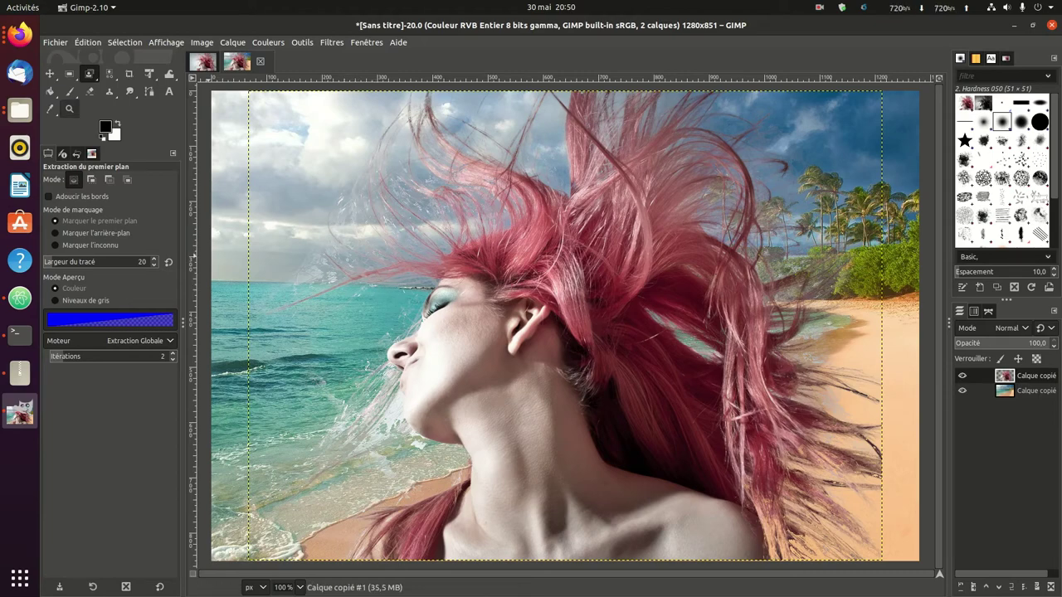
Move the woman layer over the upper centre of the beach scene, then zoom in.
{"action": "key", "text": "m"}
{"action": "left_click_drag", "start_coordinate": [557, 326], "coordinate": [752, 516]}
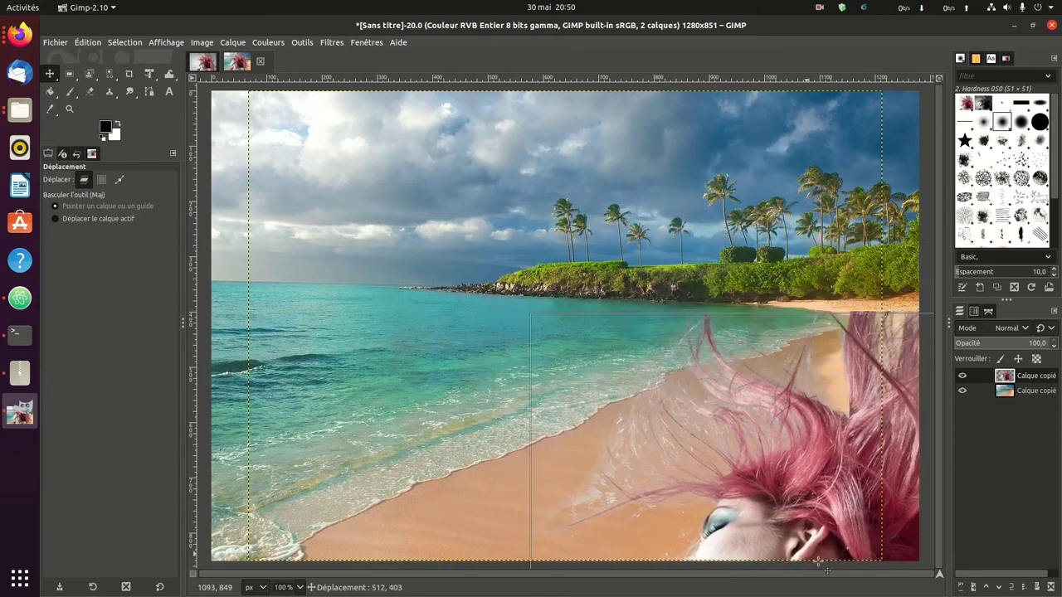
{"action": "mouse_move", "coordinate": [753, 516]}
{"action": "left_mouse_down"}
{"action": "mouse_move", "coordinate": [814, 527]}
{"action": "mouse_move", "coordinate": [777, 508]}
{"action": "left_mouse_up"}
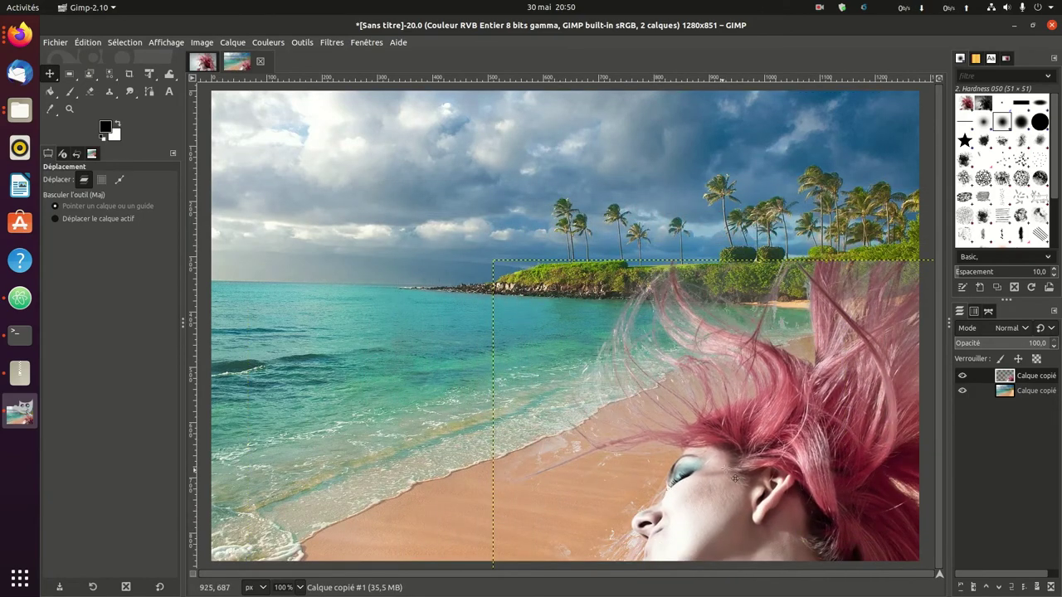
{"action": "mouse_move", "coordinate": [809, 549]}
{"action": "left_mouse_down"}
{"action": "mouse_move", "coordinate": [620, 258]}
{"action": "mouse_move", "coordinate": [586, 289]}
{"action": "mouse_move", "coordinate": [594, 300]}
{"action": "left_mouse_up"}
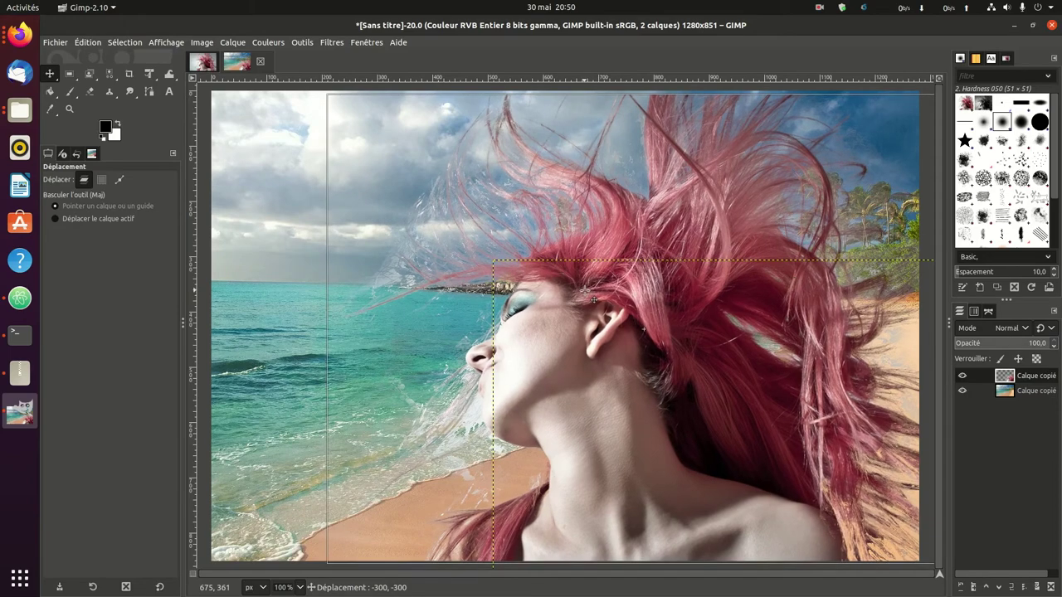
{"action": "scroll", "coordinate": [464, 407], "scroll_direction": "up", "scroll_amount": 1}
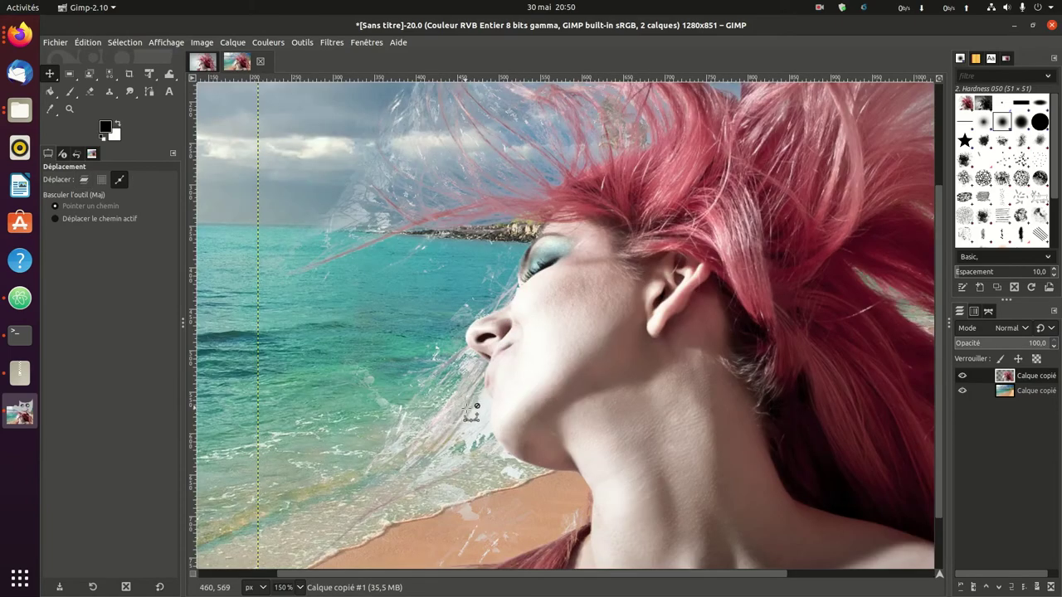
{"action": "scroll", "coordinate": [473, 407], "scroll_direction": "up", "scroll_amount": 1}
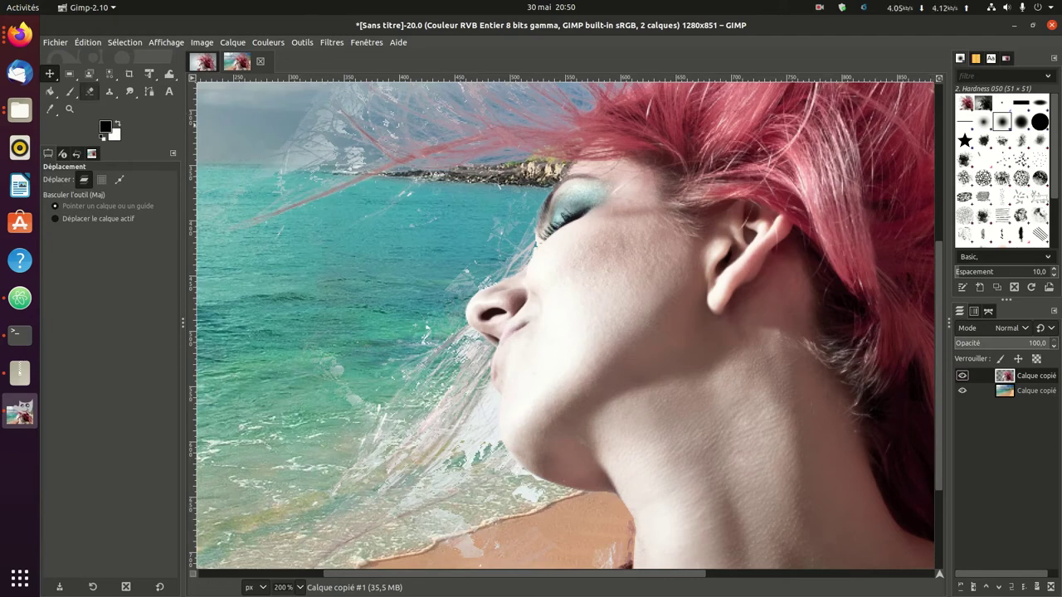
Erase the leftover grey streaks along the chin, over the sea near the horizon, and around the mouth.
{"action": "left_click", "coordinate": [90, 91]}
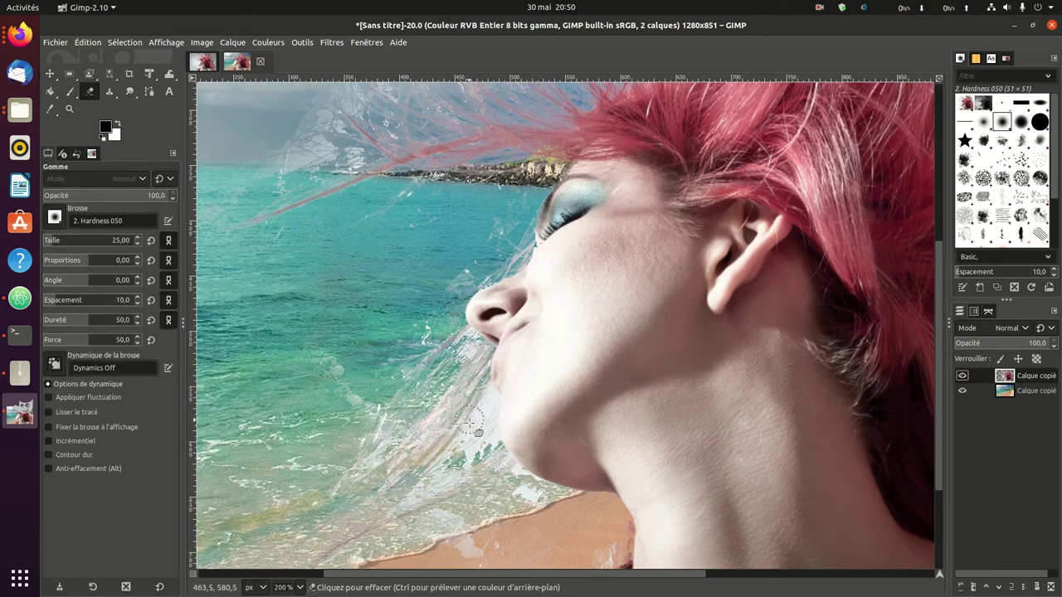
{"action": "mouse_move", "coordinate": [470, 419]}
{"action": "left_mouse_down"}
{"action": "mouse_move", "coordinate": [483, 446]}
{"action": "mouse_move", "coordinate": [487, 394]}
{"action": "mouse_move", "coordinate": [502, 466]}
{"action": "mouse_move", "coordinate": [487, 443]}
{"action": "mouse_move", "coordinate": [442, 505]}
{"action": "mouse_move", "coordinate": [606, 558]}
{"action": "mouse_move", "coordinate": [490, 549]}
{"action": "left_mouse_up"}
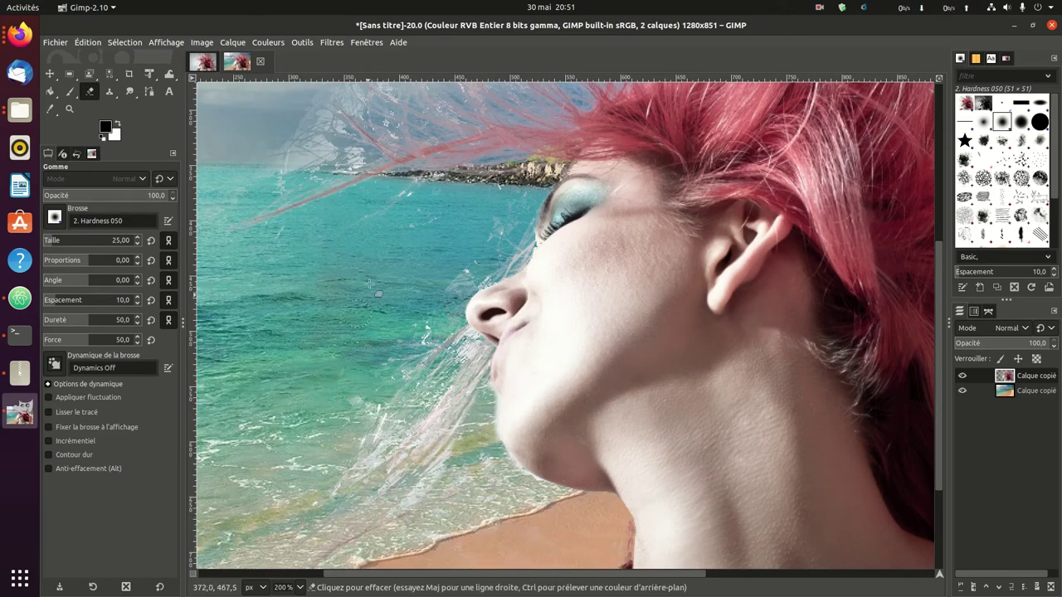
{"action": "mouse_move", "coordinate": [369, 170]}
{"action": "left_mouse_down"}
{"action": "mouse_move", "coordinate": [271, 176]}
{"action": "mouse_move", "coordinate": [298, 192]}
{"action": "left_mouse_up"}
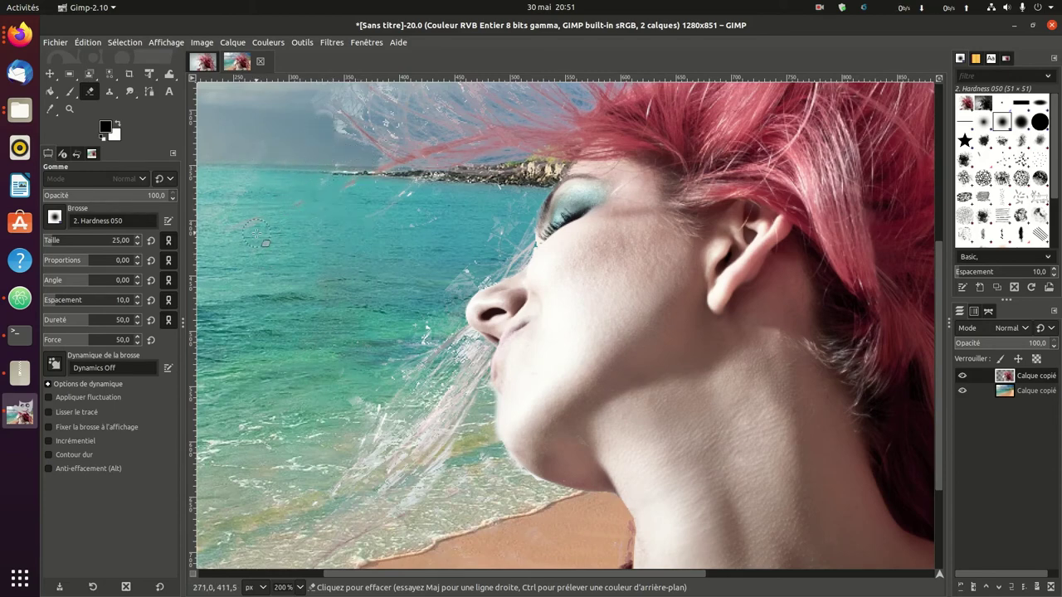
{"action": "mouse_move", "coordinate": [255, 234]}
{"action": "left_mouse_down"}
{"action": "mouse_move", "coordinate": [391, 234]}
{"action": "mouse_move", "coordinate": [456, 274]}
{"action": "mouse_move", "coordinate": [511, 247]}
{"action": "mouse_move", "coordinate": [356, 407]}
{"action": "mouse_move", "coordinate": [345, 537]}
{"action": "mouse_move", "coordinate": [384, 531]}
{"action": "left_mouse_up"}
{"action": "mouse_move", "coordinate": [430, 490]}
{"action": "left_mouse_down"}
{"action": "mouse_move", "coordinate": [455, 365]}
{"action": "mouse_move", "coordinate": [483, 390]}
{"action": "mouse_move", "coordinate": [473, 343]}
{"action": "left_mouse_up"}
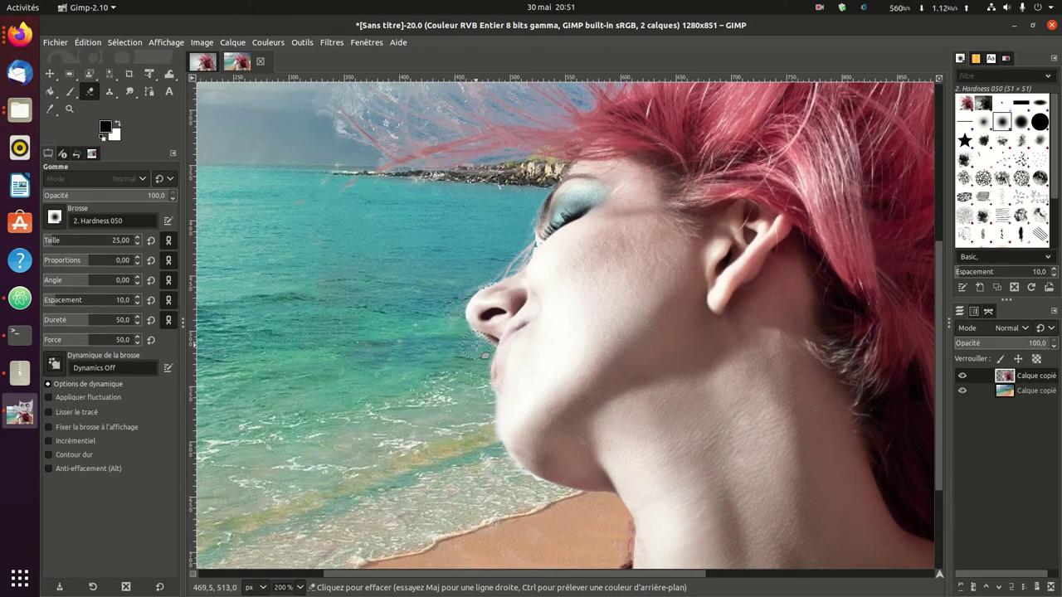
{"action": "left_click_drag", "start_coordinate": [471, 342], "coordinate": [460, 368]}
{"action": "scroll", "coordinate": [509, 187], "scroll_direction": "up", "scroll_amount": 3}
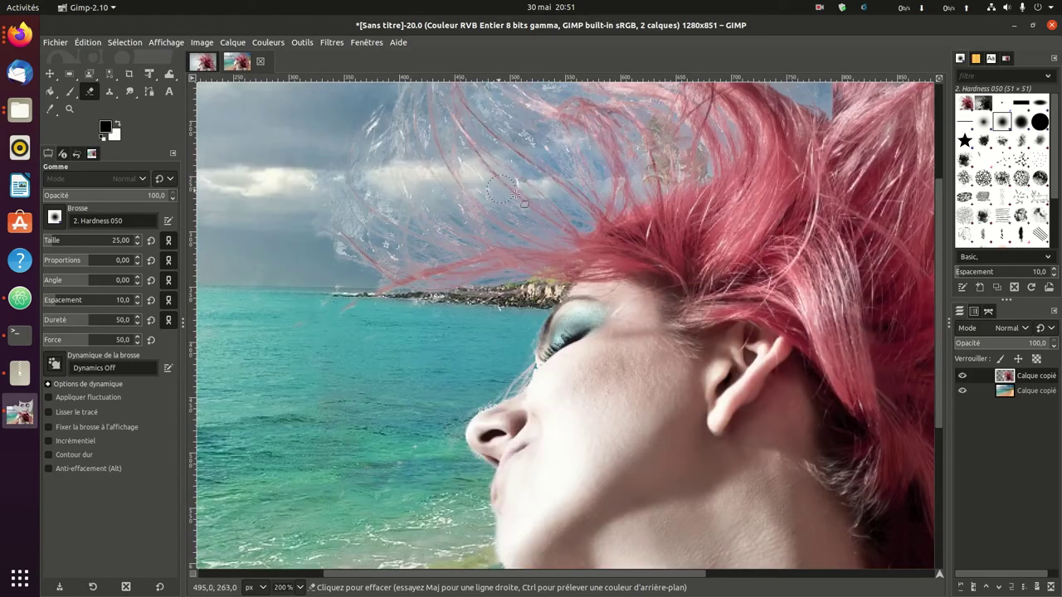
{"action": "scroll", "coordinate": [622, 196], "scroll_direction": "up", "scroll_amount": 3}
{"action": "scroll", "coordinate": [670, 203], "scroll_direction": "down", "scroll_amount": 2}
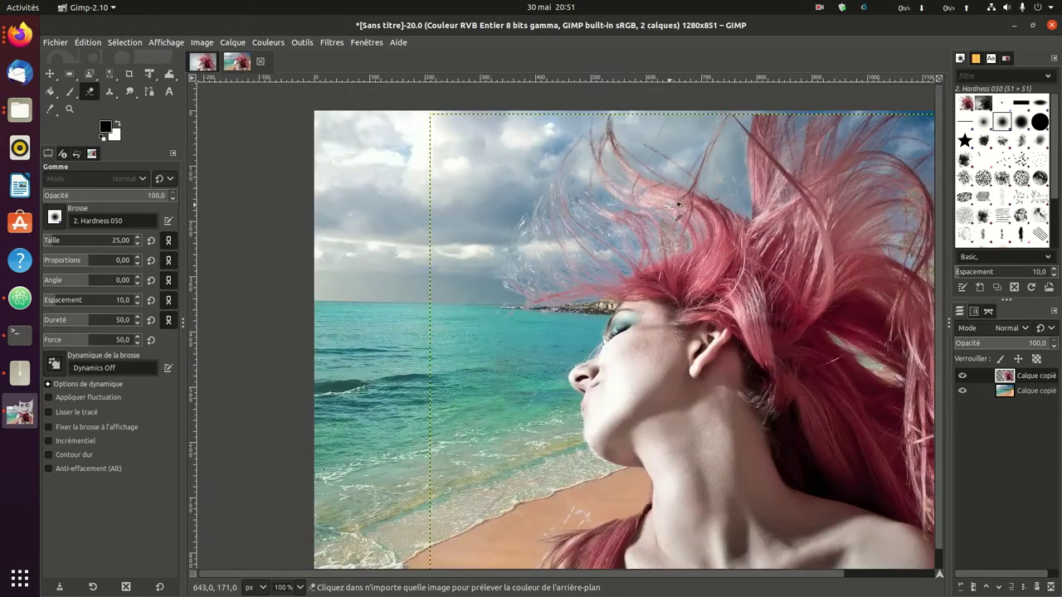
{"action": "scroll", "coordinate": [669, 224], "scroll_direction": "down", "scroll_amount": 1}
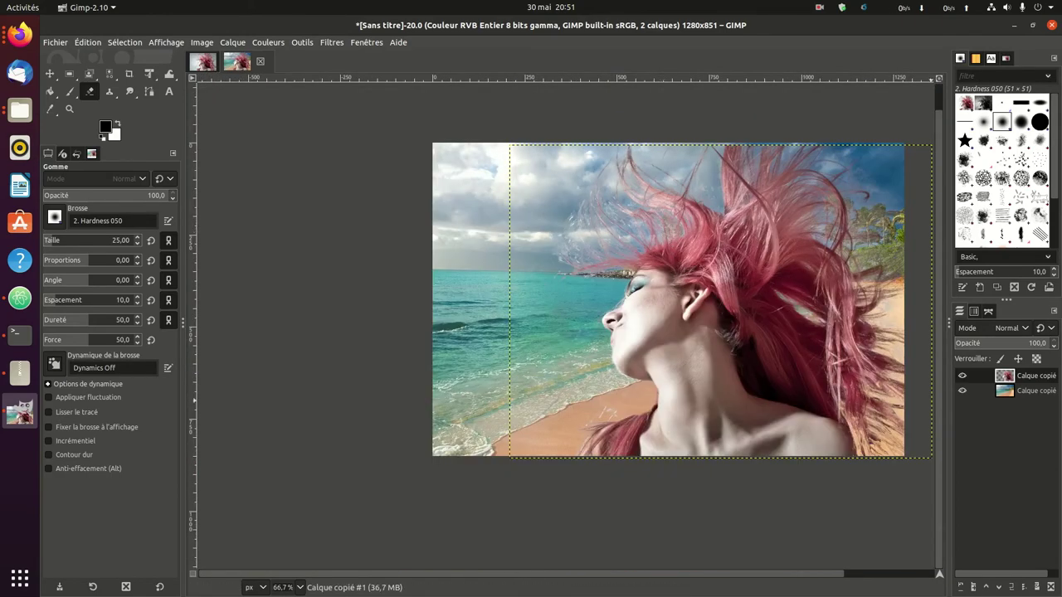
{"action": "left_click", "coordinate": [1028, 391]}
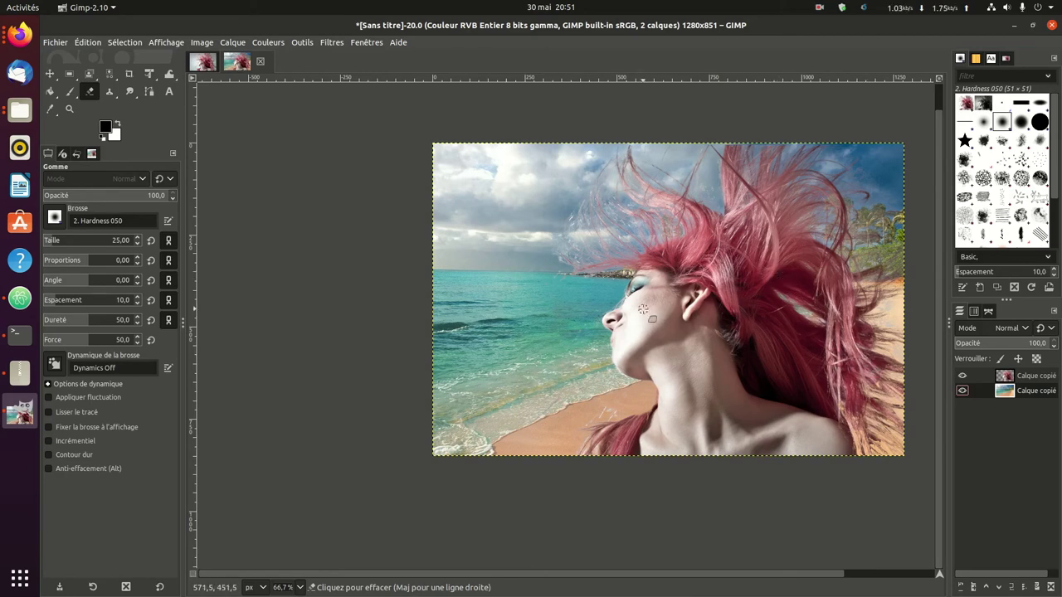
{"action": "scroll", "coordinate": [646, 312], "scroll_direction": "up", "scroll_amount": 2}
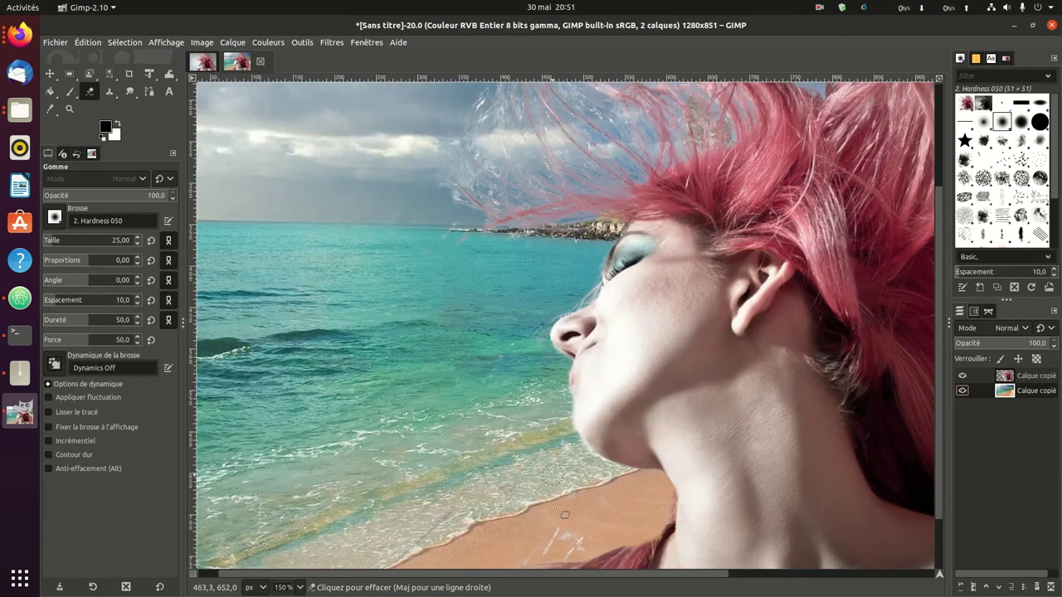
{"action": "left_click_drag", "start_coordinate": [581, 535], "coordinate": [571, 547]}
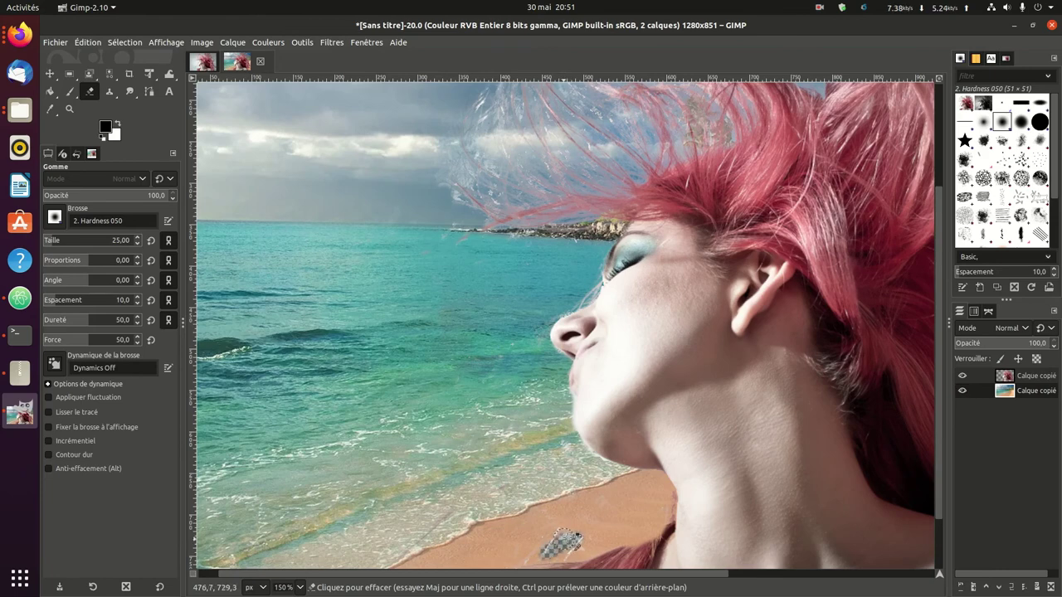
{"action": "key", "text": "ctrl"}
{"action": "key", "text": "ctrl+z"}
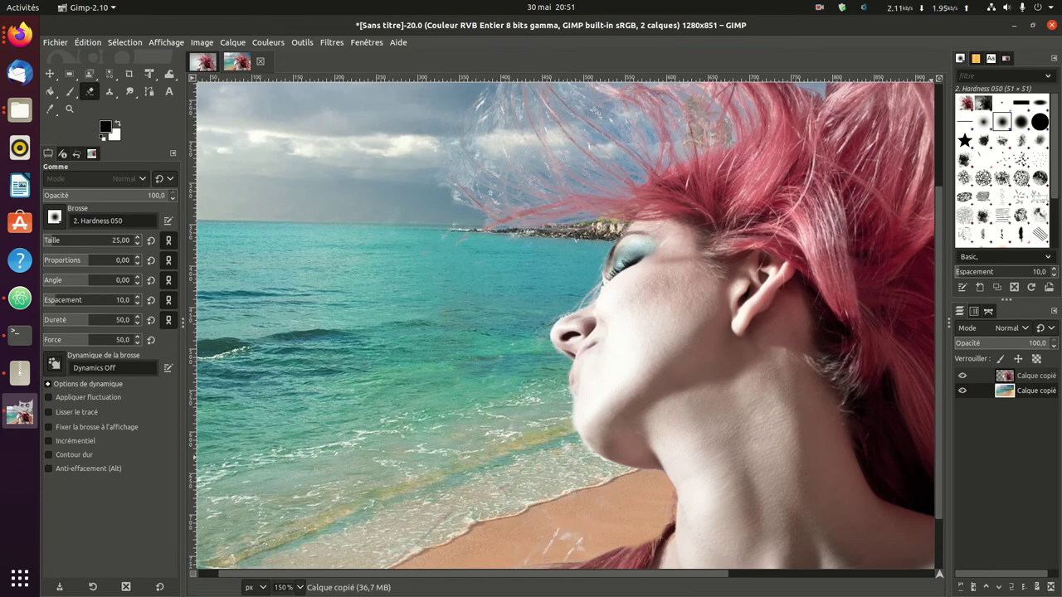
{"action": "left_click", "coordinate": [1032, 376]}
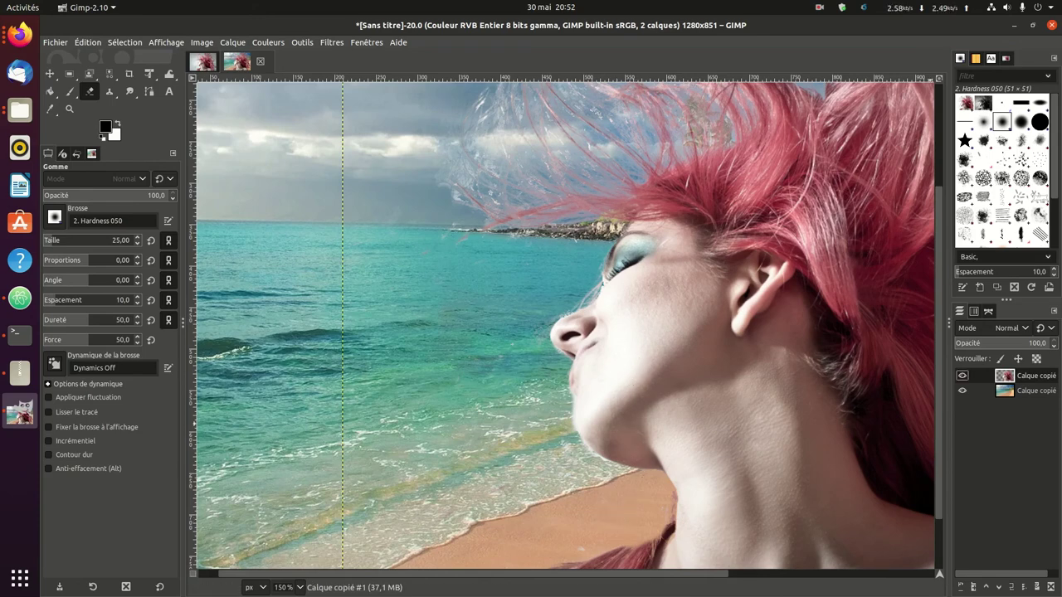
View the composite at 100% zoom and select the Foreground Select tool.
{"action": "key", "text": "1"}
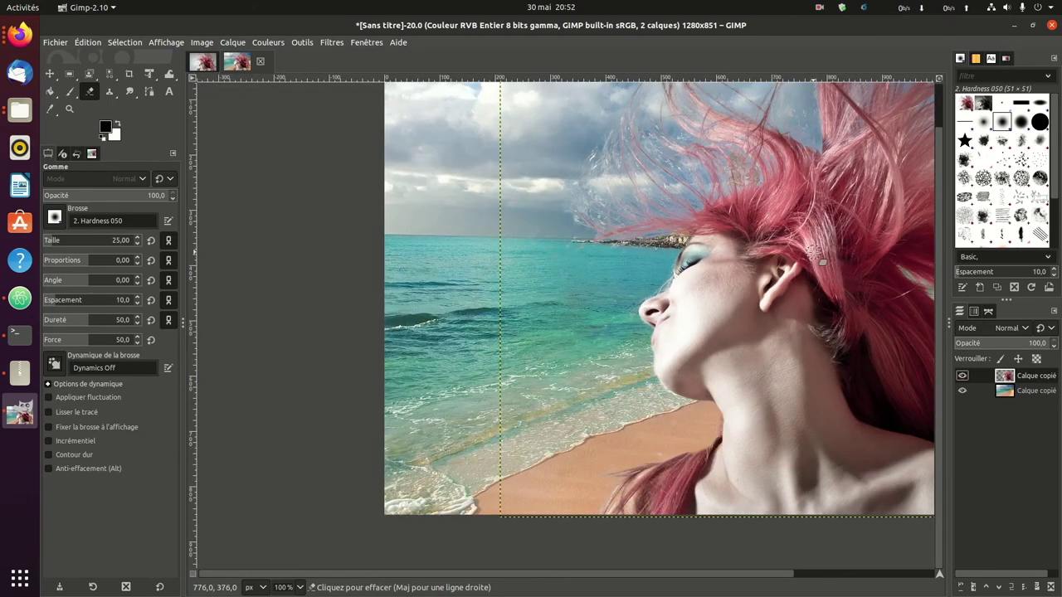
{"action": "scroll", "coordinate": [635, 555], "scroll_direction": "right", "scroll_amount": 4}
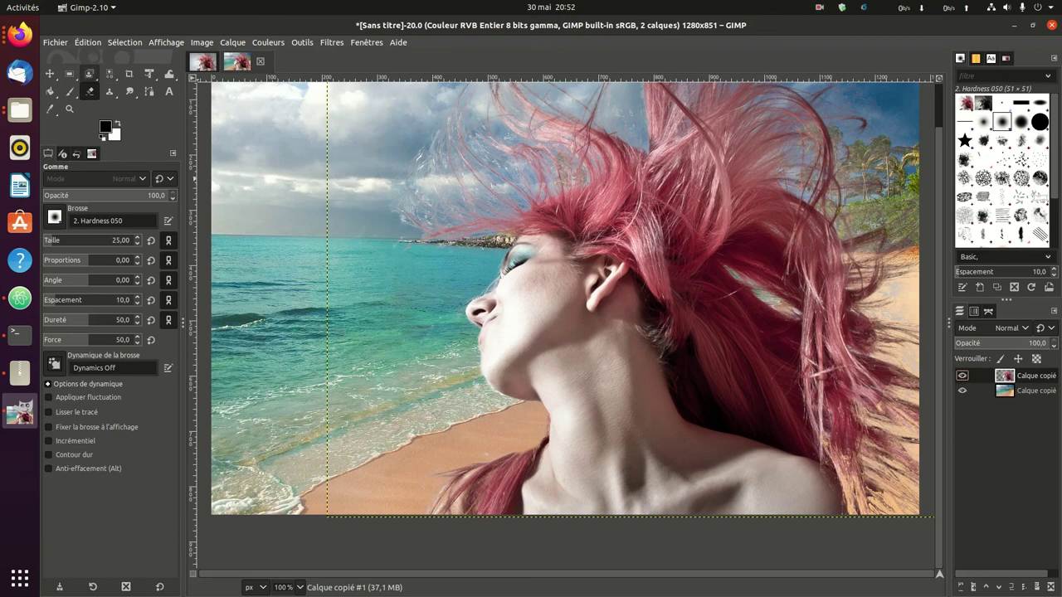
{"action": "left_click", "coordinate": [89, 73]}
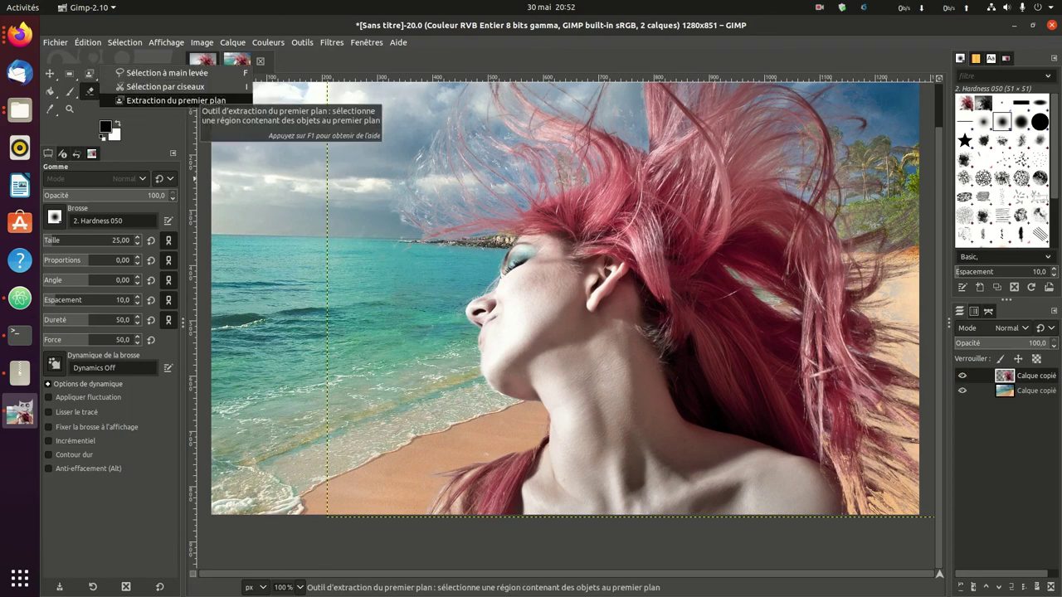
{"action": "left_click", "coordinate": [191, 100]}
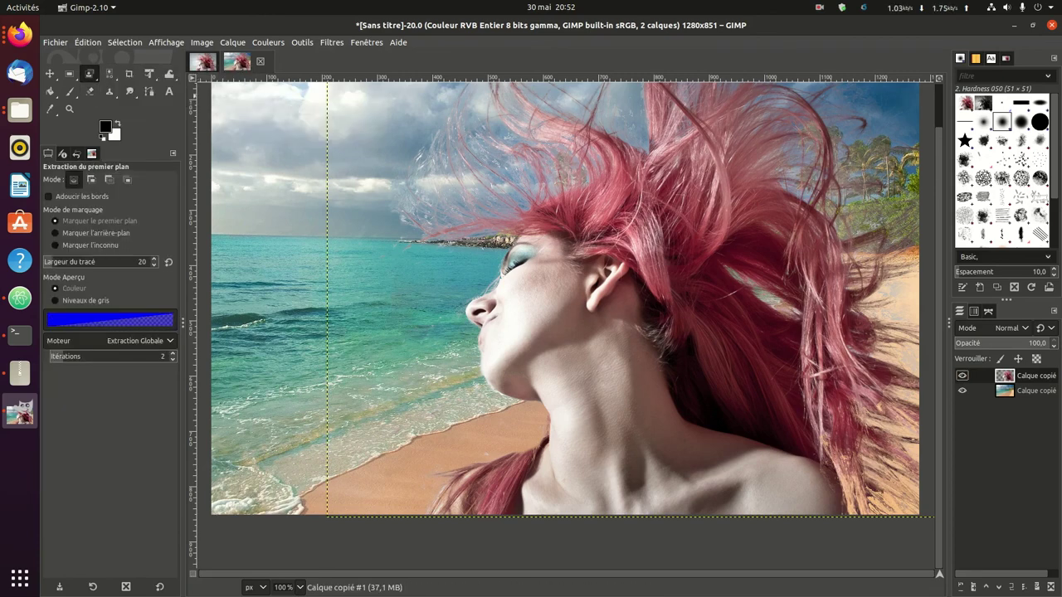